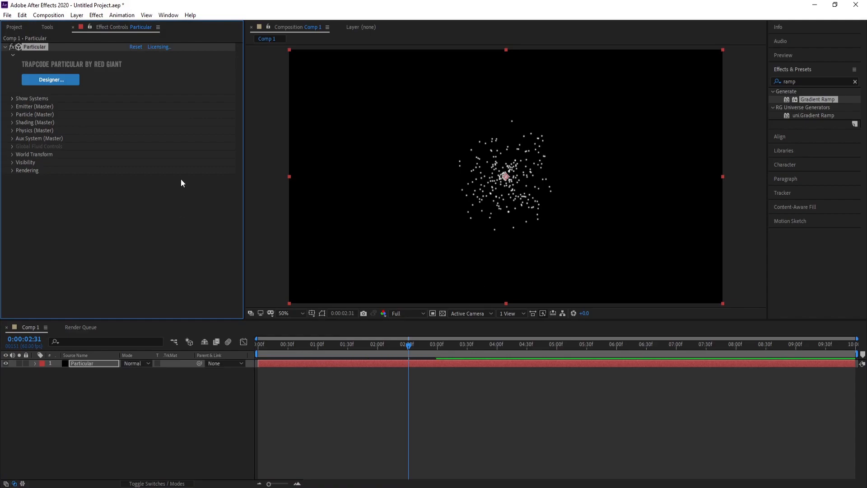
Apply the Blue Swarm with Trail preset from the Light and Magic single-system presets in the Particular Designer
click(60, 81)
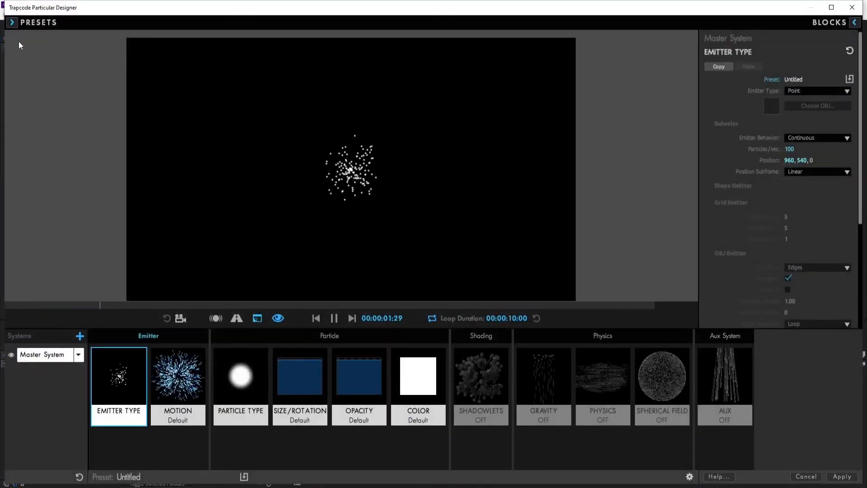
click(12, 23)
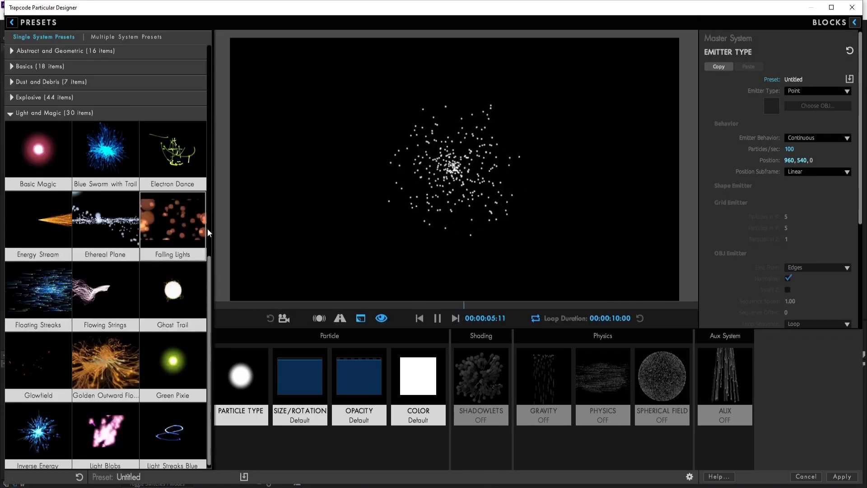
scroll(209, 235, down, 5)
drag(210, 169, 210, 78)
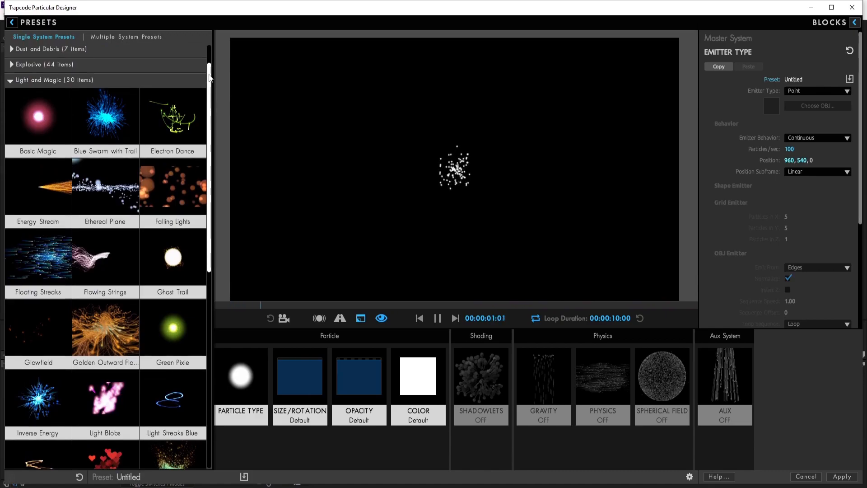
click(104, 111)
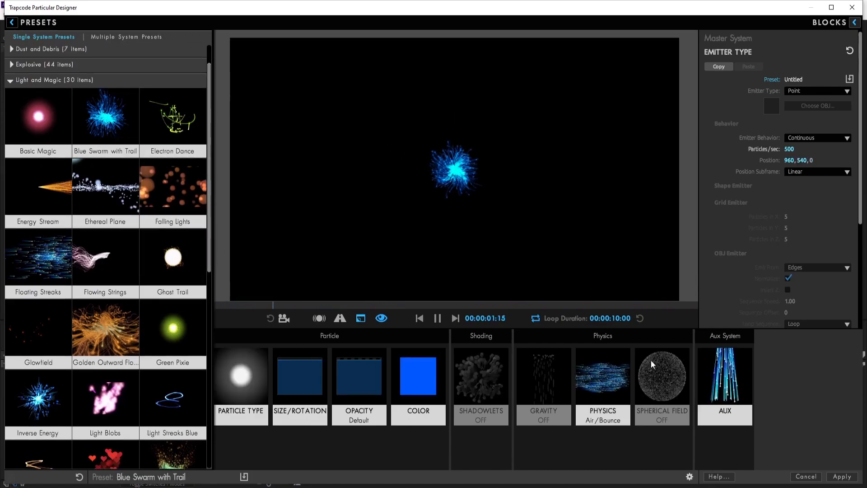
click(835, 477)
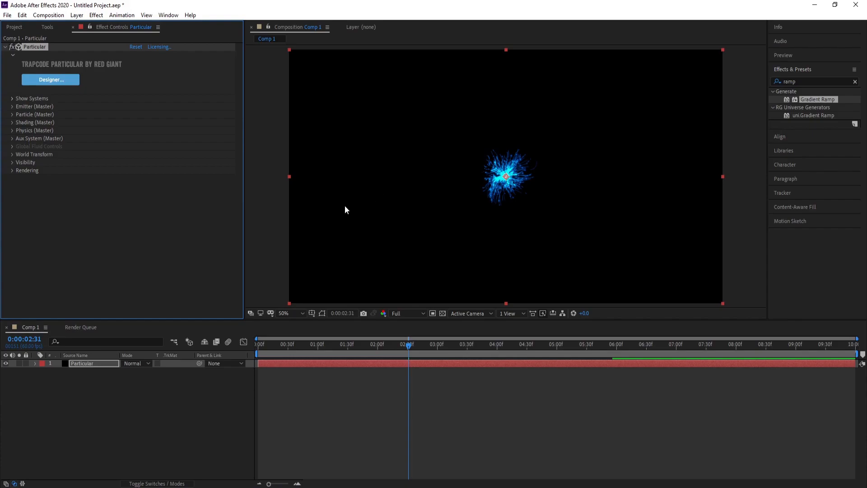
Add a point light layer named Emitter to the composition
click(76, 15)
mouse_move(117, 28)
click(264, 51)
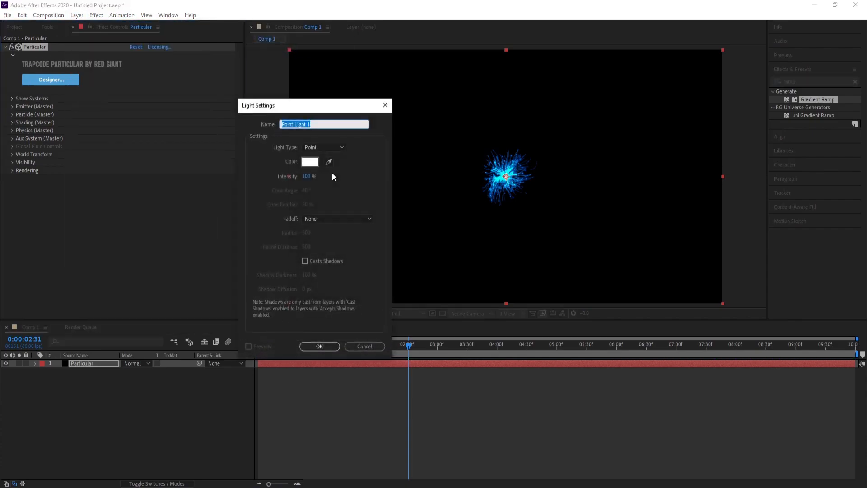
text(Emitter)
click(320, 346)
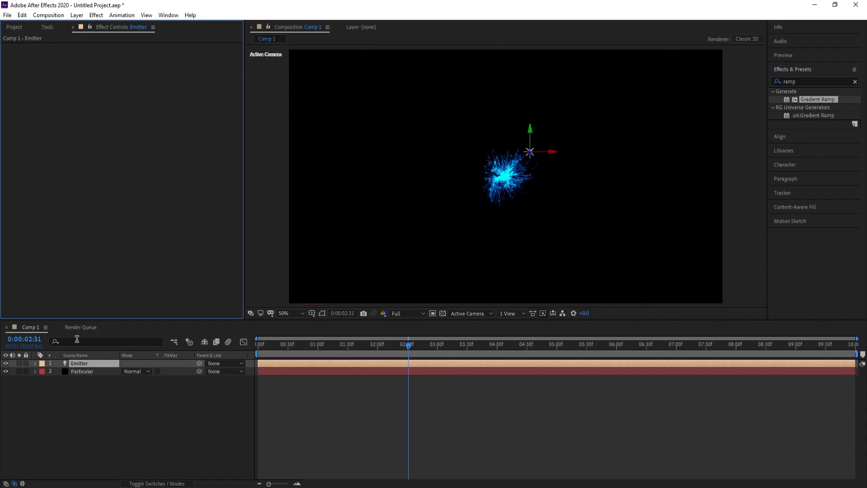
Set the emitter type of the Particular layer's effect to Light(s)
click(89, 372)
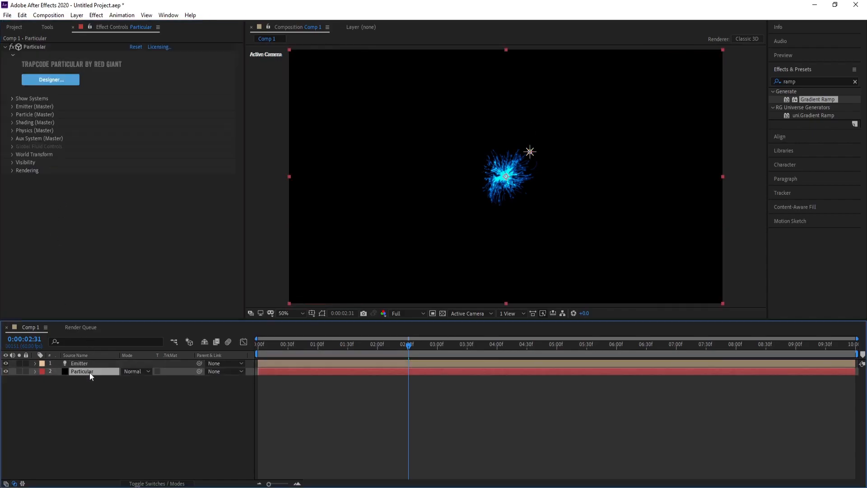
click(12, 107)
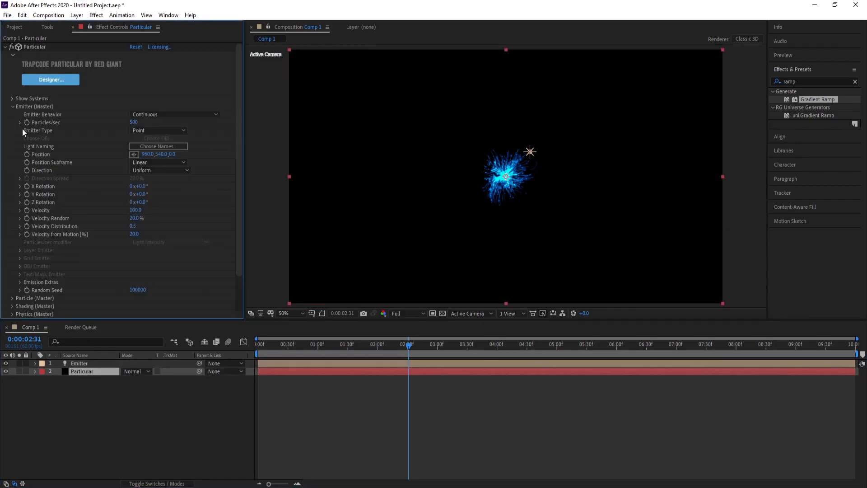
click(149, 130)
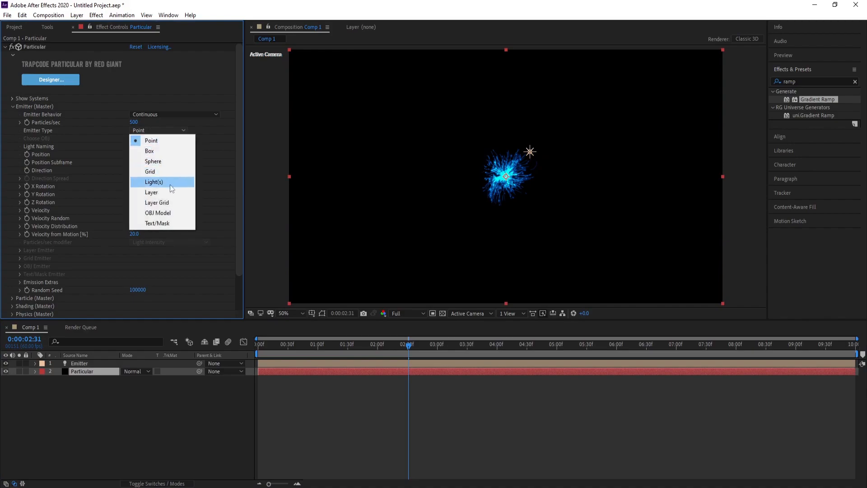
key(Escape)
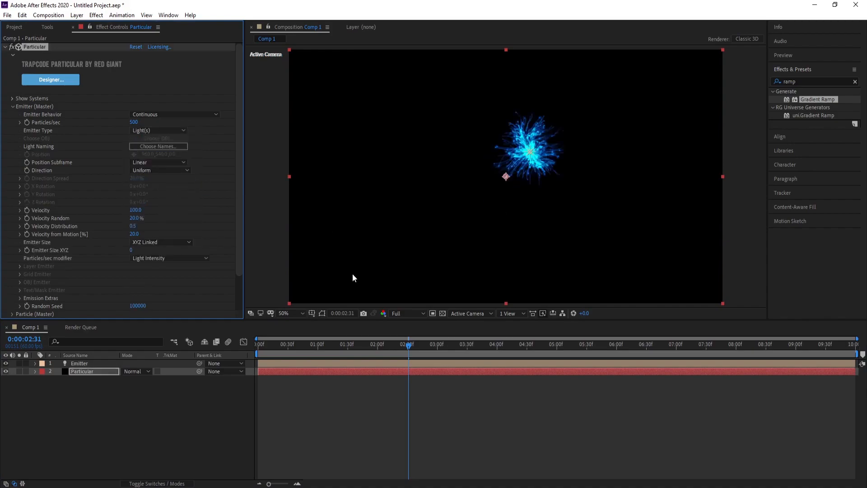
Add a null object to the composition
click(91, 386)
click(77, 18)
mouse_move(88, 25)
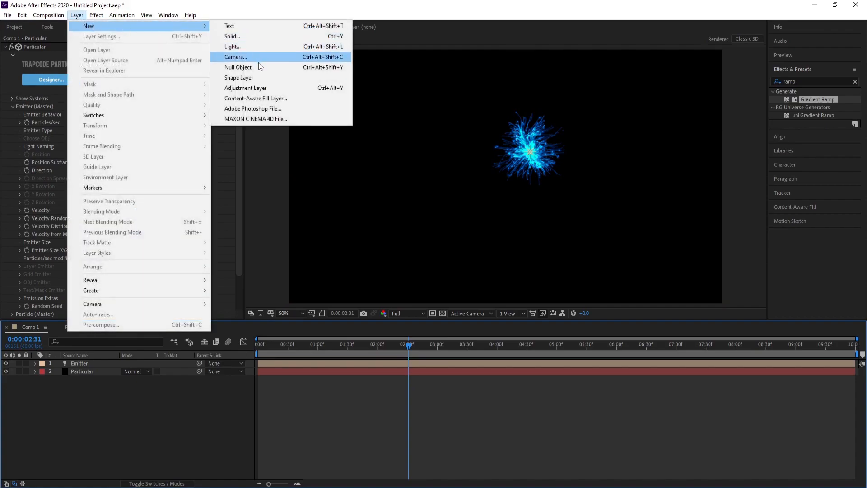
click(256, 67)
Copy the Emitter light's position onto the null object and collapse both layers' properties
click(79, 372)
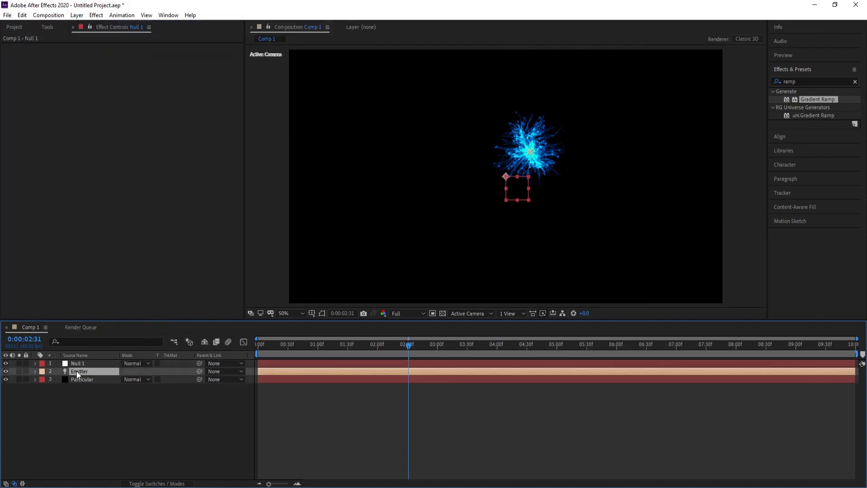
key(p)
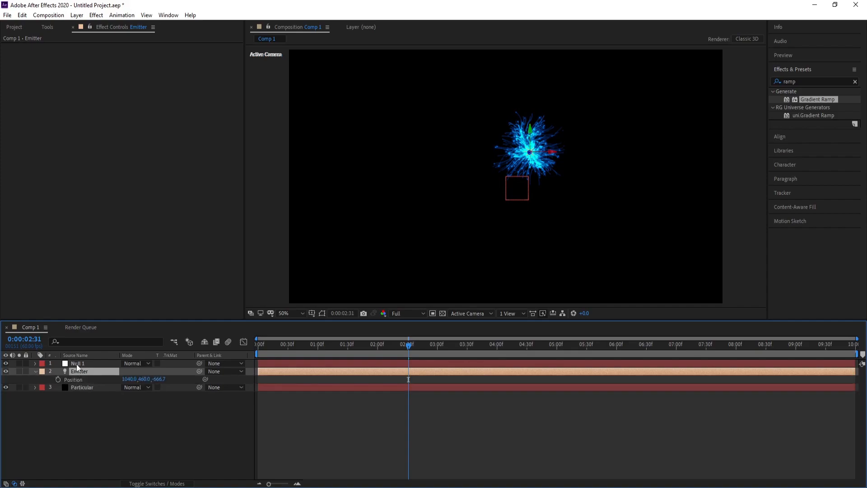
click(77, 364)
key(p)
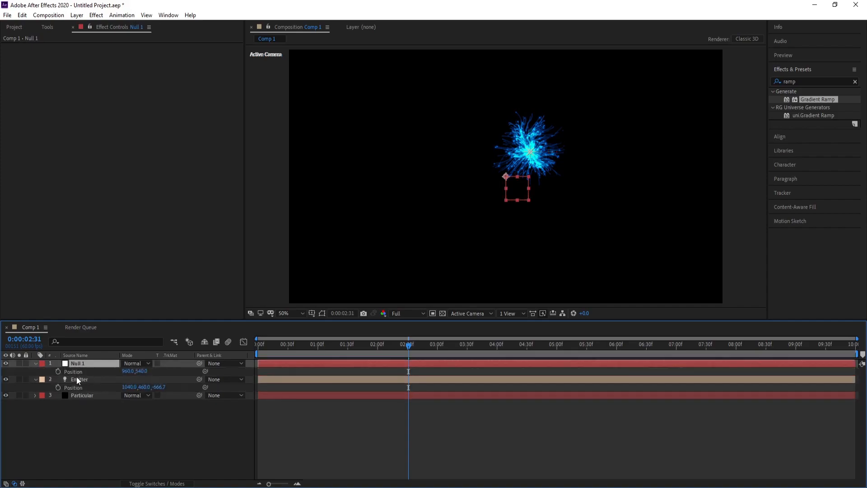
click(76, 390)
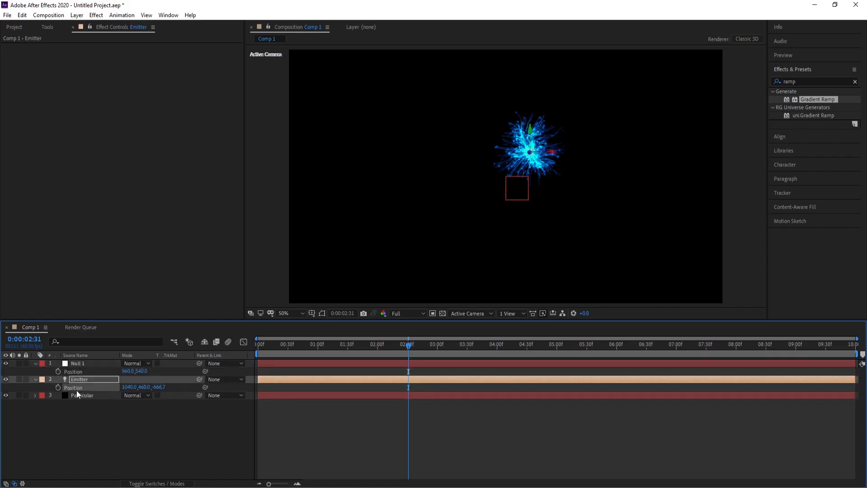
click(72, 372)
key(ctrl+v)
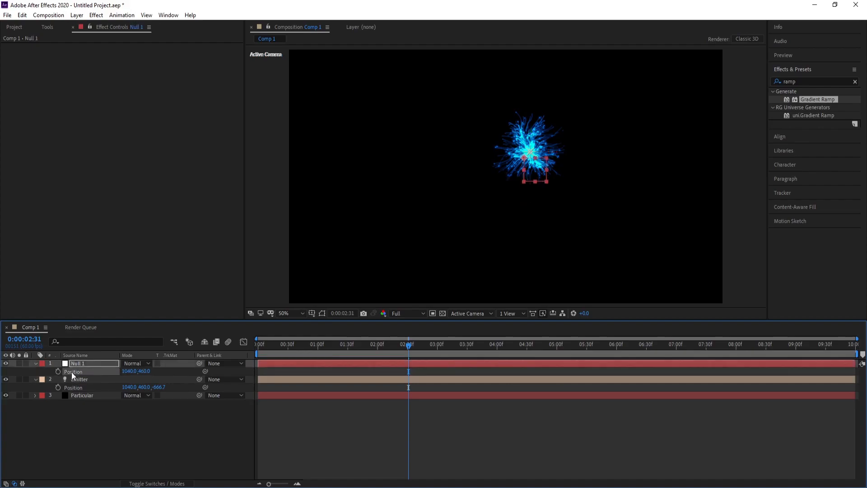
click(34, 365)
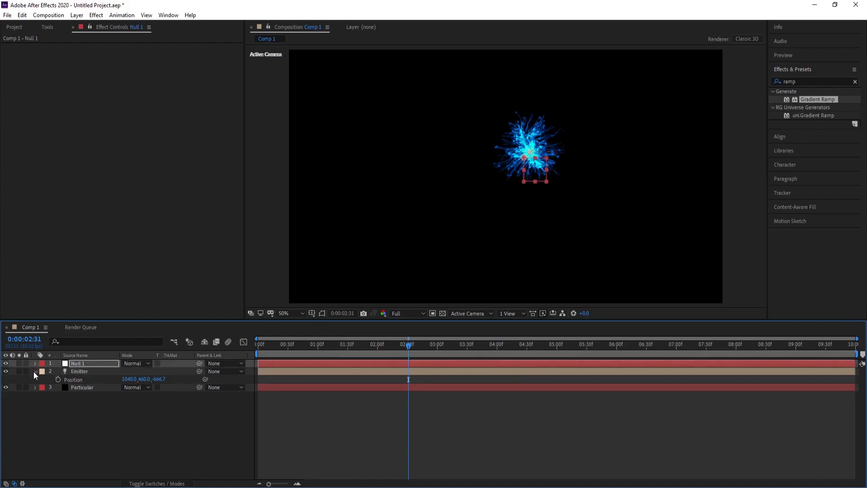
click(34, 371)
click(92, 429)
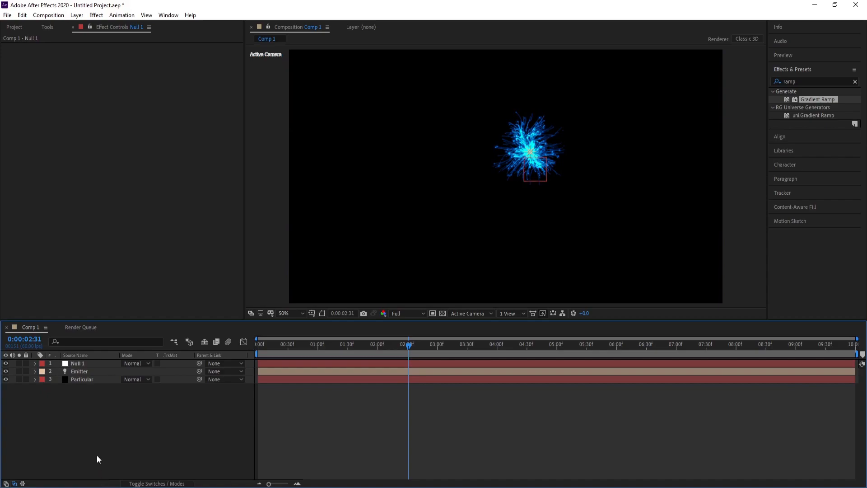
Record a freehand looping path across the frame for the null with Motion Sketch, starting from 0:00:00:00
click(77, 363)
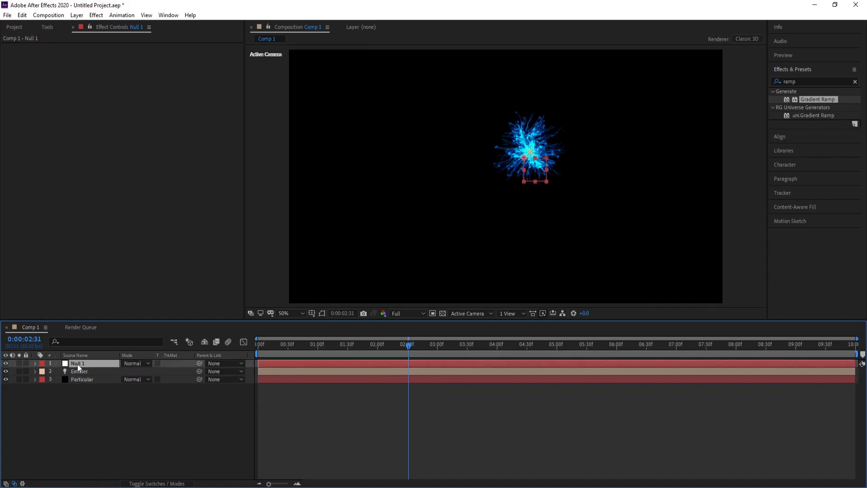
click(168, 15)
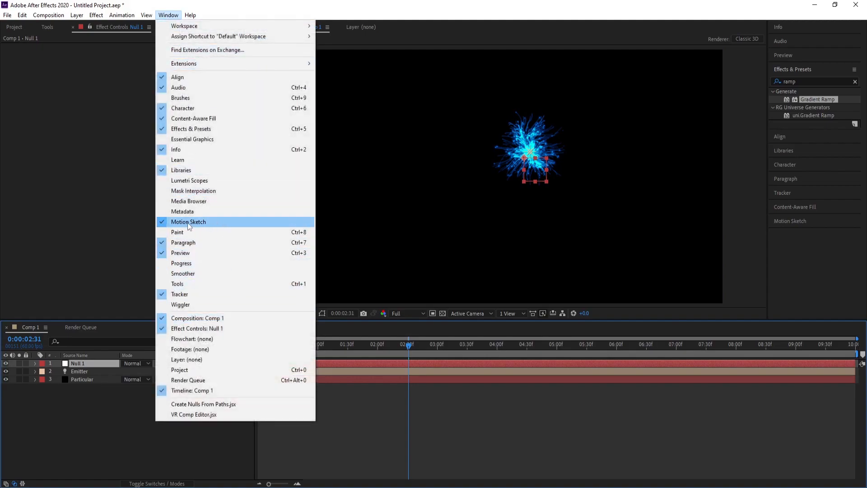
click(174, 15)
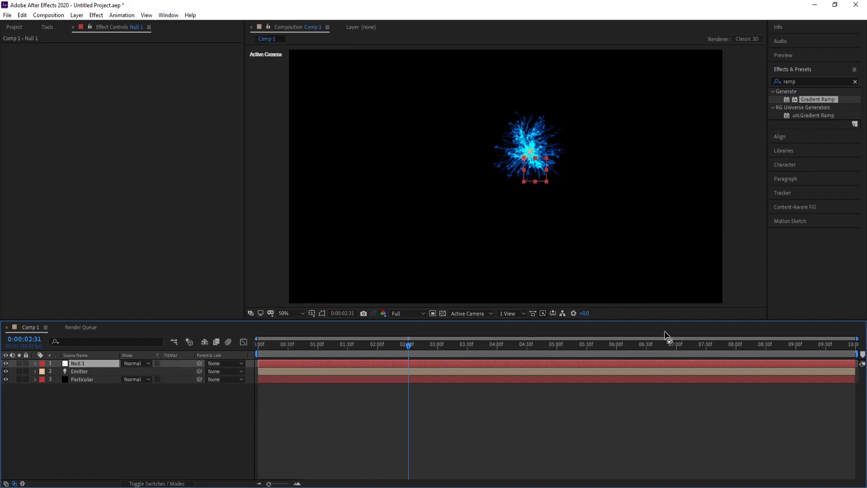
click(795, 223)
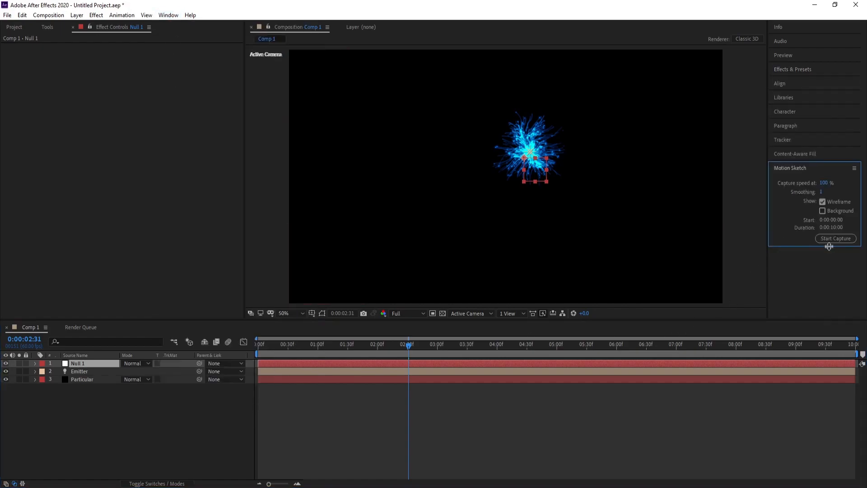
drag(290, 350, 193, 356)
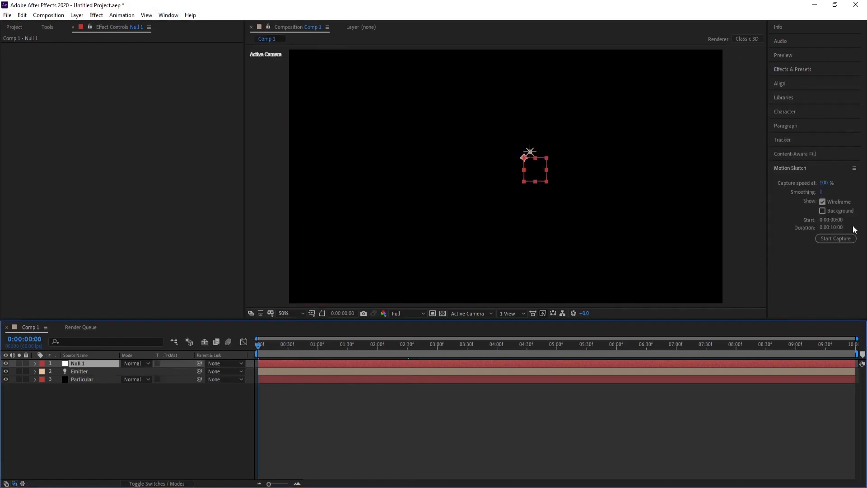
click(845, 238)
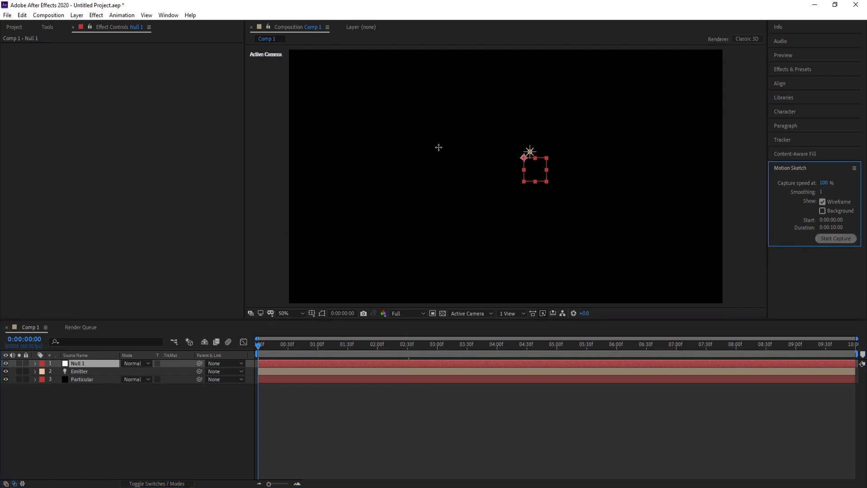
mouse_move(281, 72)
mouse_down()
mouse_move(330, 70)
mouse_move(394, 139)
mouse_move(543, 201)
mouse_move(660, 209)
mouse_move(716, 162)
mouse_move(671, 114)
mouse_move(523, 164)
mouse_move(385, 251)
mouse_move(314, 238)
mouse_move(297, 165)
mouse_move(336, 86)
mouse_move(395, 69)
mouse_move(507, 98)
mouse_move(700, 206)
mouse_move(743, 179)
mouse_move(702, 94)
mouse_move(629, 86)
mouse_move(565, 133)
mouse_move(532, 207)
mouse_move(495, 250)
mouse_move(400, 259)
mouse_move(324, 234)
mouse_move(314, 164)
mouse_move(394, 155)
mouse_move(540, 245)
mouse_move(613, 259)
mouse_move(675, 239)
mouse_move(606, 180)
mouse_move(513, 232)
mouse_move(411, 269)
mouse_move(270, 268)
mouse_move(207, 258)
mouse_up()
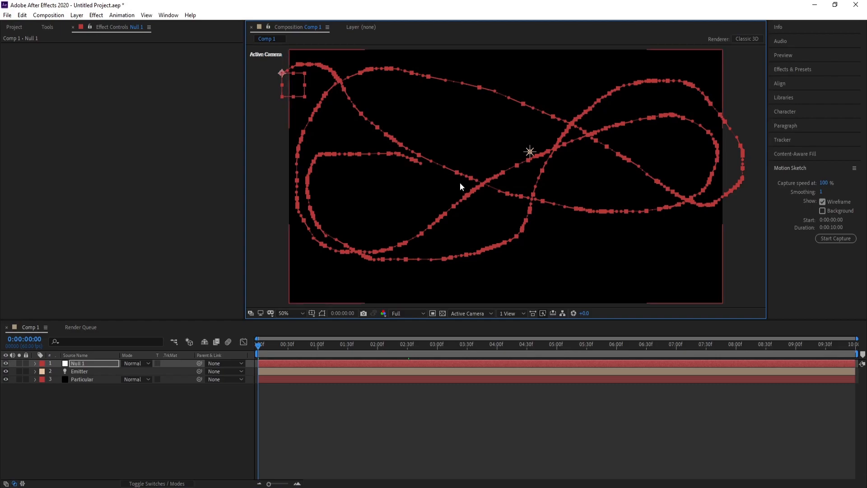
Copy the null's position keyframes to the Emitter light's position and delete the null
click(75, 365)
key(p)
click(80, 380)
key(p)
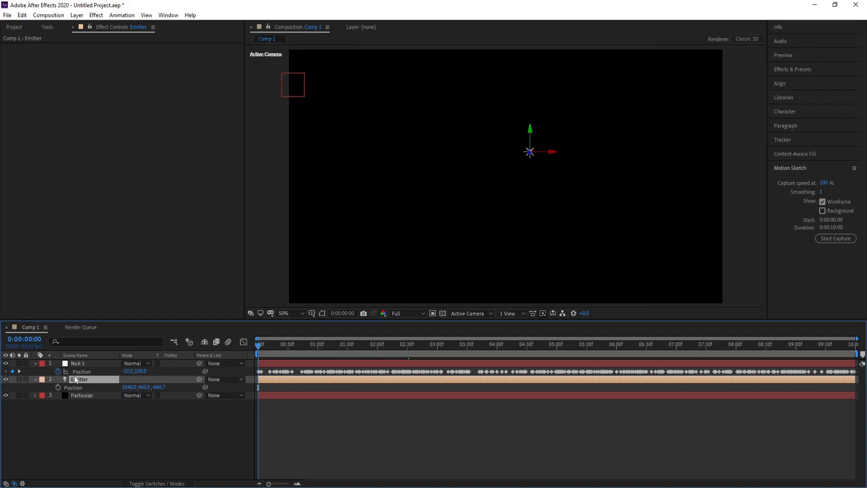
click(76, 372)
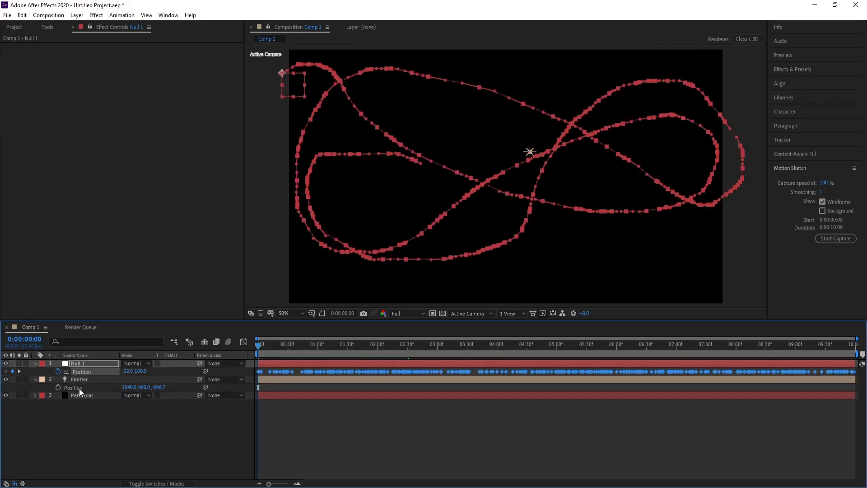
click(79, 389)
key(ctrl+v)
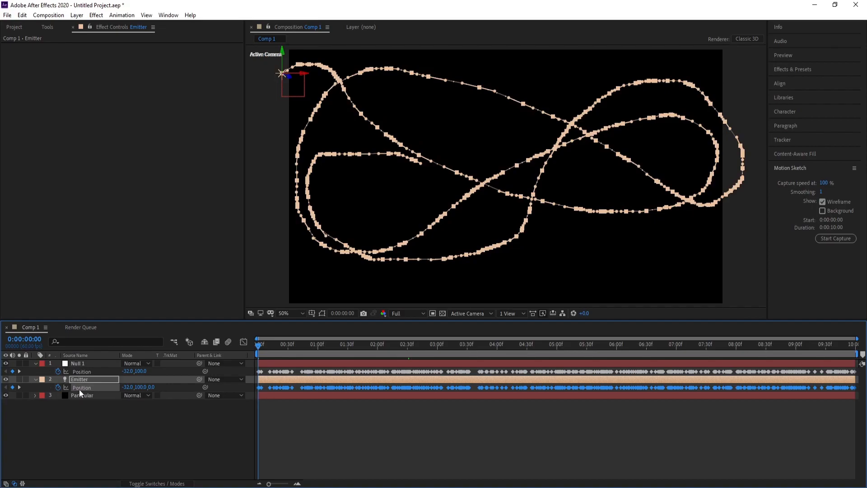
click(77, 363)
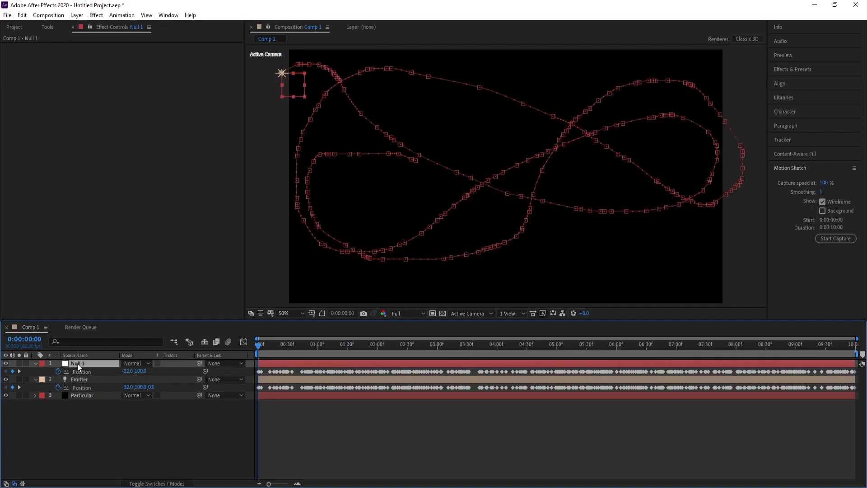
key(Delete)
Preview the particle trail from the start of the composition and examine it up to about 2.5 seconds
click(356, 347)
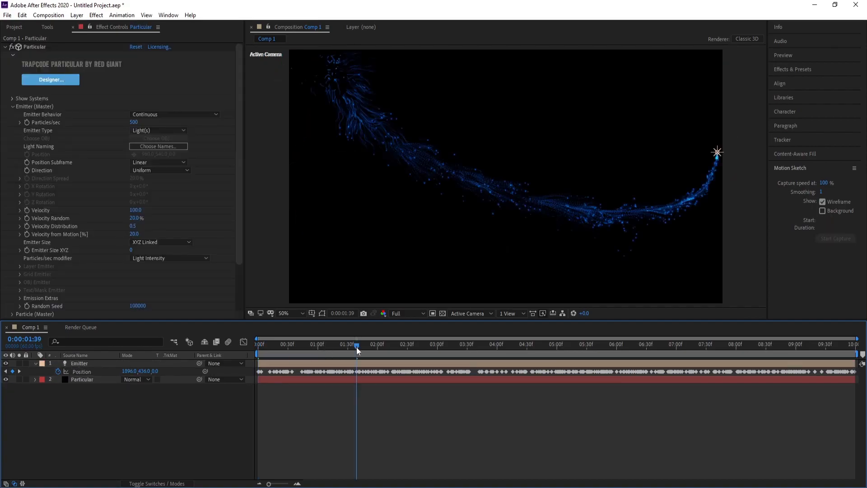
drag(355, 346, 257, 361)
key(space)
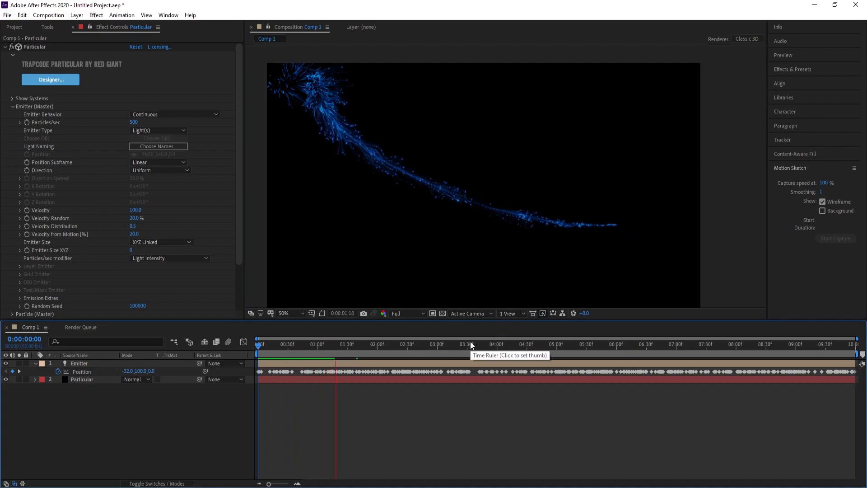
key(space)
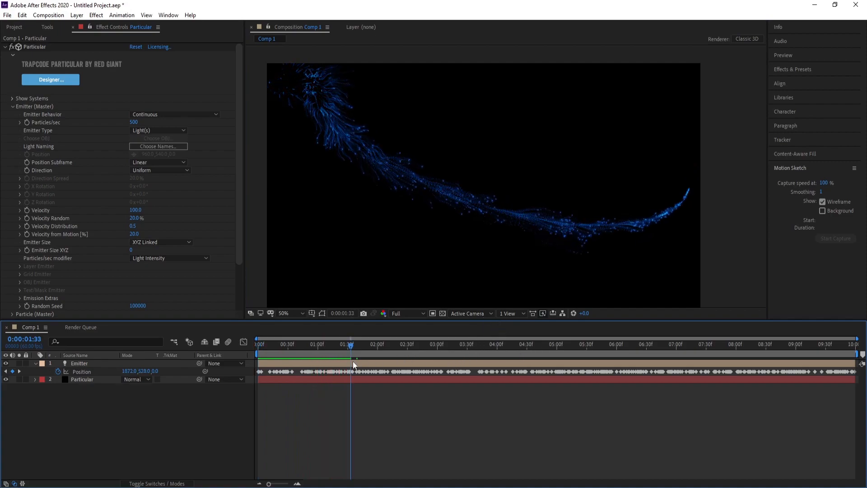
drag(353, 343, 406, 345)
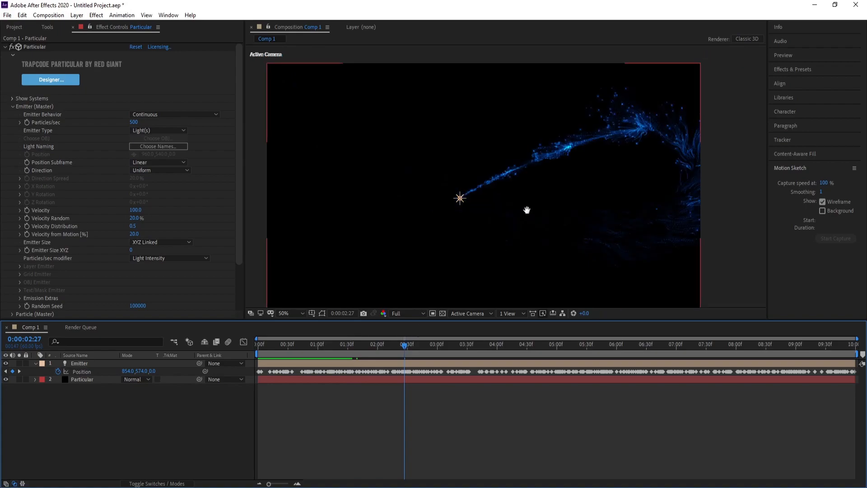
drag(529, 199, 508, 205)
mouse_move(403, 350)
mouse_down()
mouse_move(370, 350)
mouse_move(407, 348)
mouse_up()
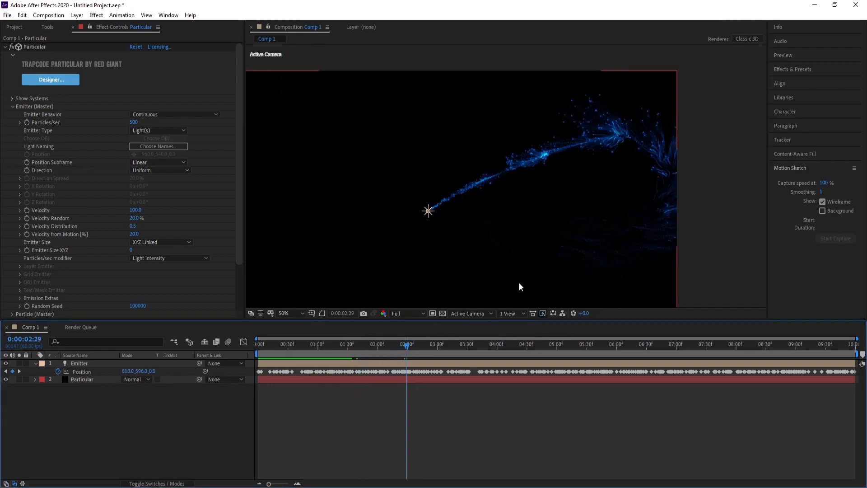
Set the Particular particle color to Over Life and load the white-cyan-blue gradient preset into its color ramp
click(12, 106)
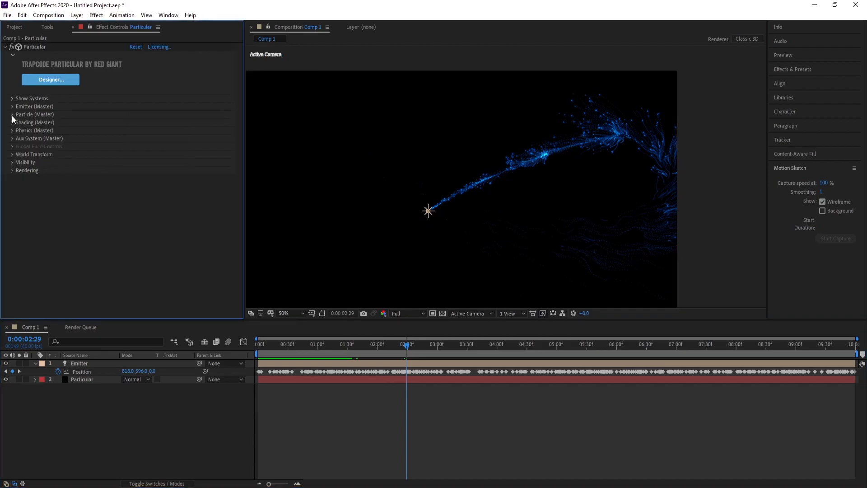
click(12, 115)
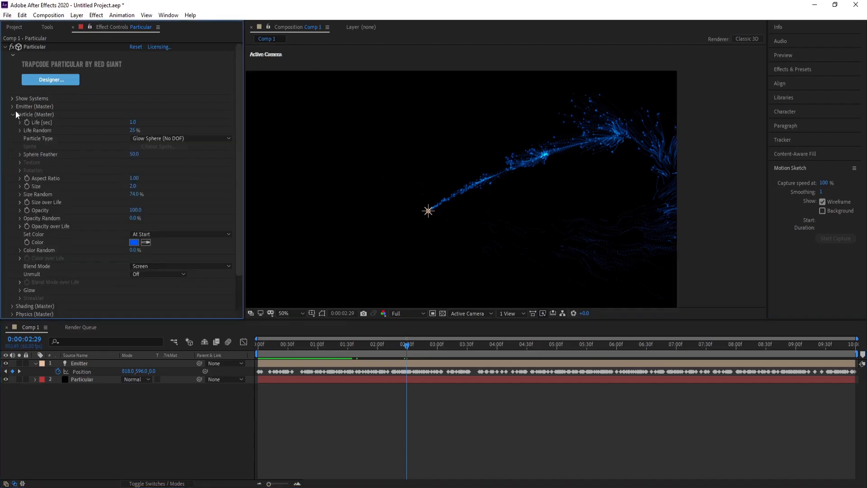
click(170, 234)
click(176, 254)
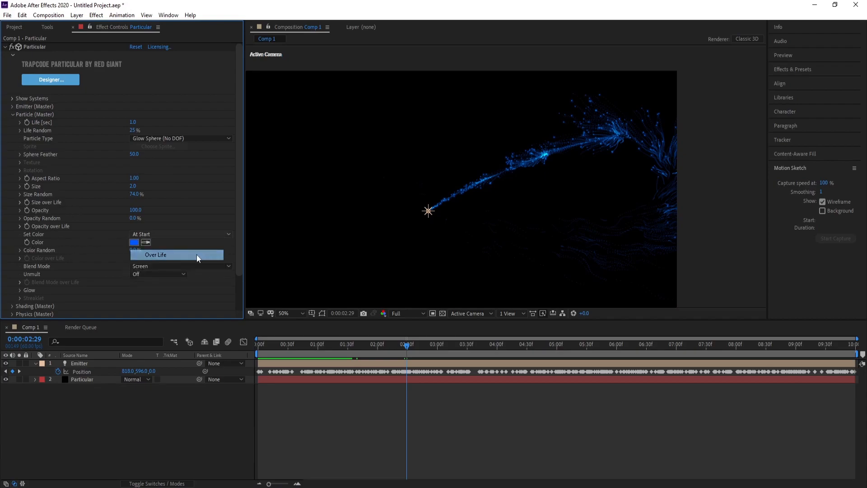
drag(244, 236, 266, 235)
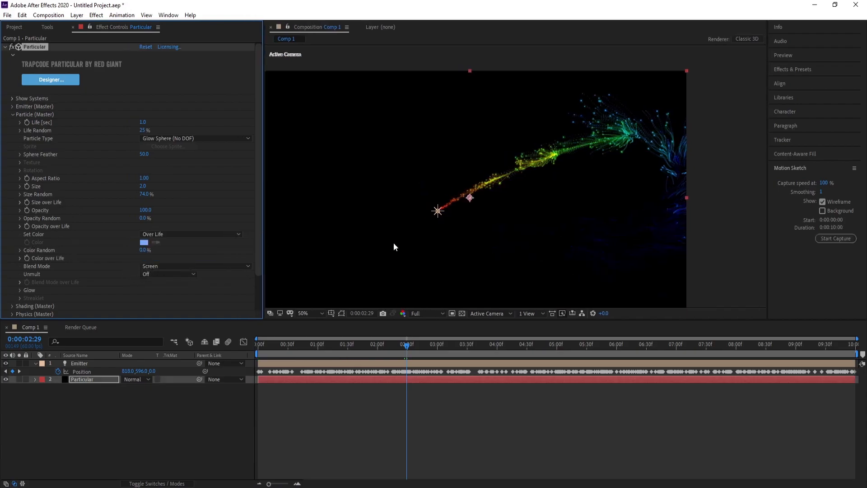
click(19, 259)
click(153, 254)
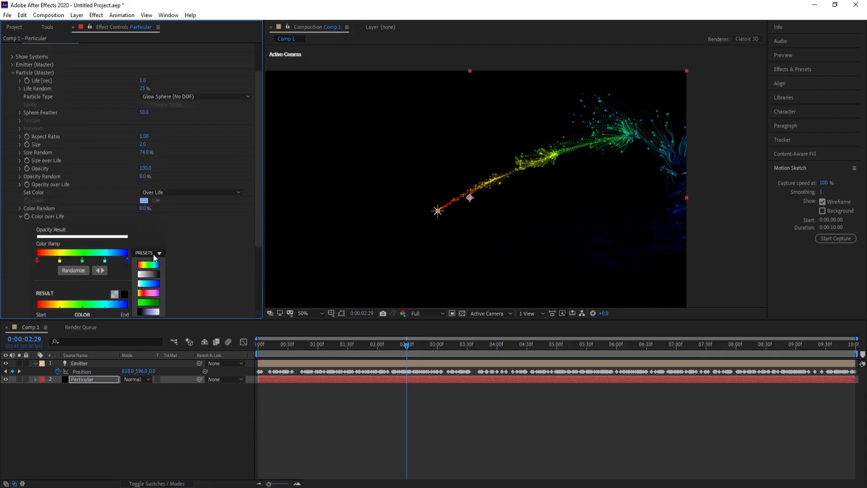
click(157, 285)
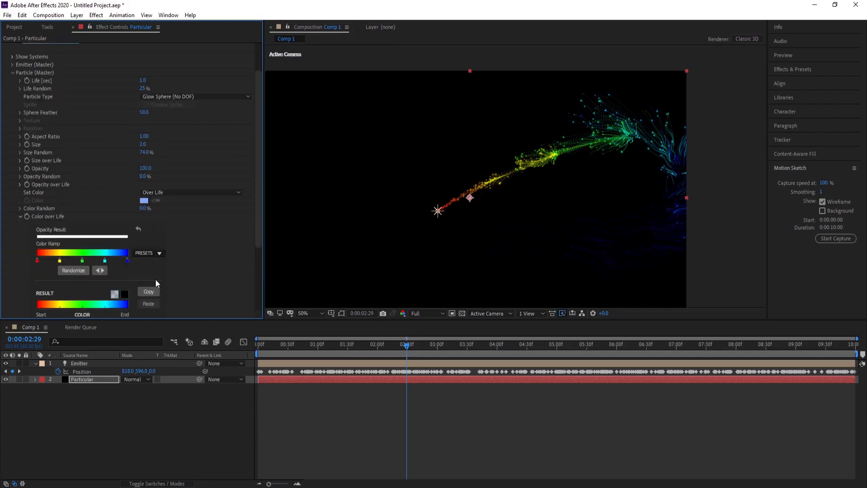
Recolor the particle color ramp's end stop to pink FF00AE and its middle stop to purple DC3CF4
double_click(128, 261)
drag(152, 124, 153, 97)
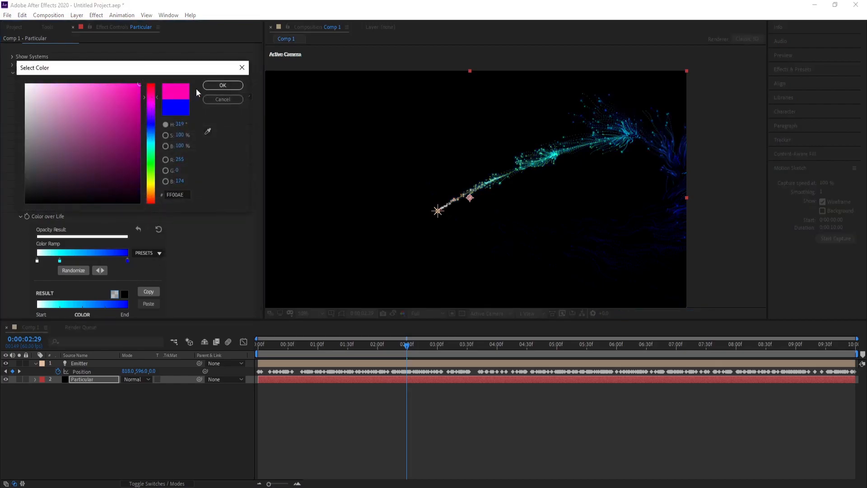
click(209, 85)
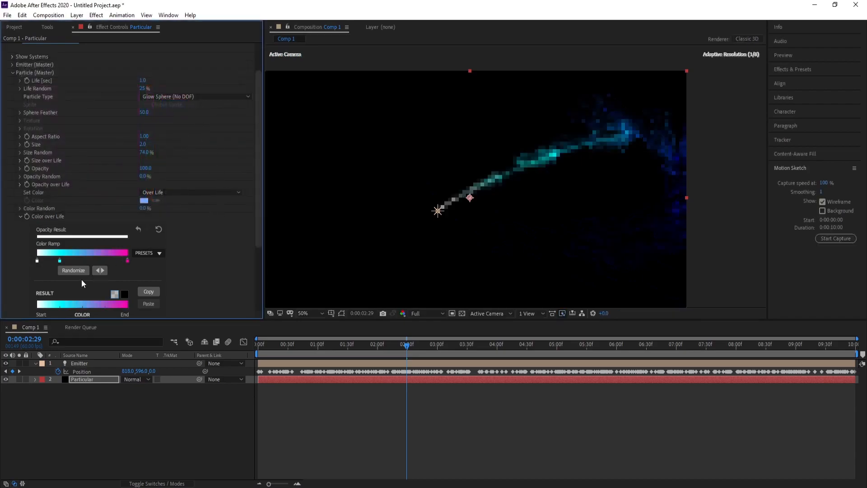
double_click(61, 261)
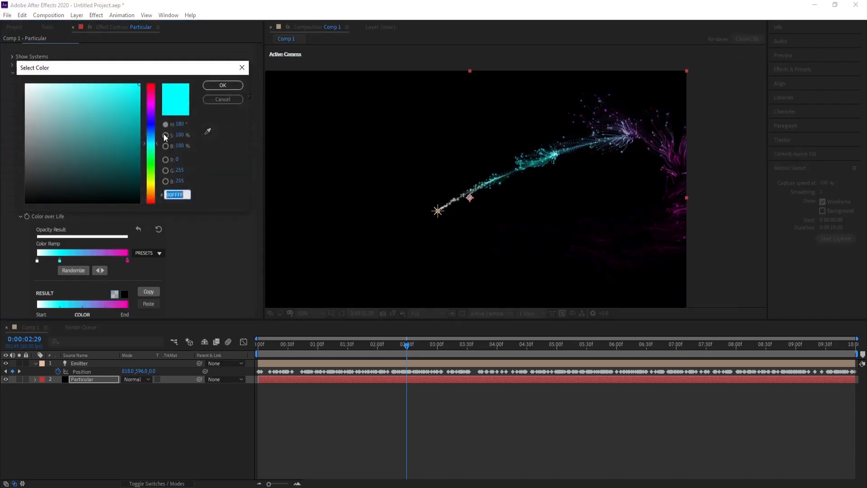
drag(154, 114, 153, 106)
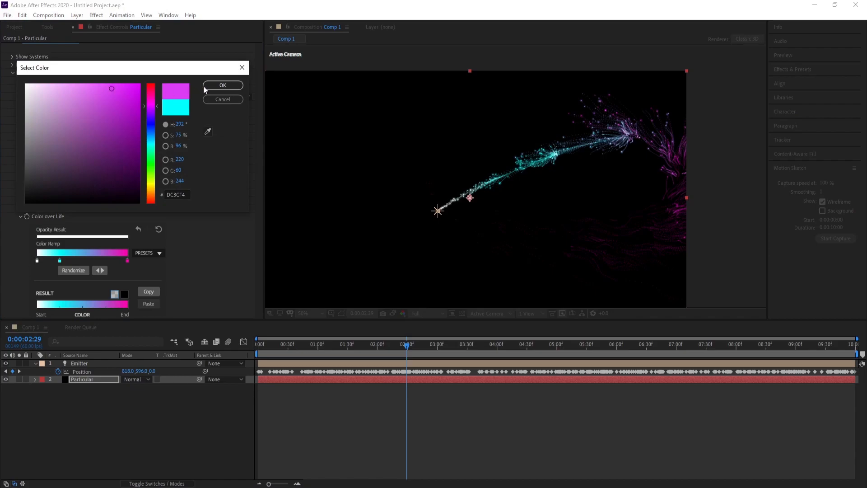
click(222, 86)
Recolor the white start stop of the particle color ramp to a light pink
double_click(38, 261)
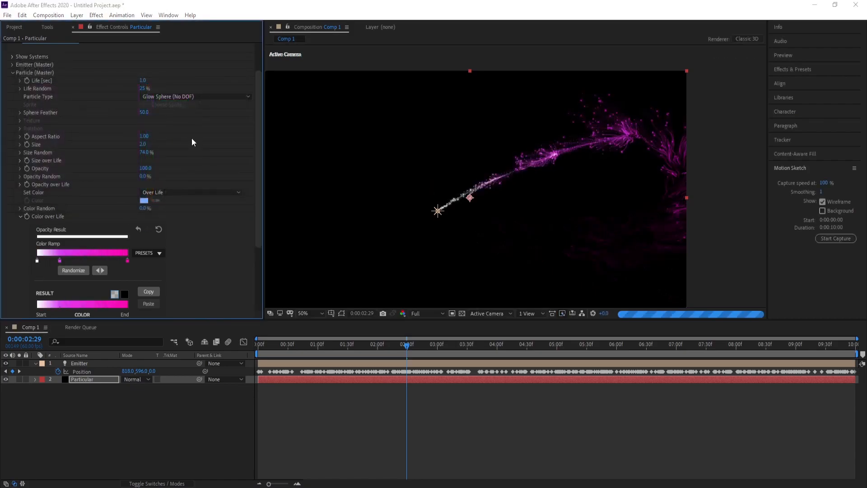
drag(154, 118, 153, 100)
mouse_move(88, 90)
mouse_down()
mouse_move(85, 78)
mouse_move(110, 108)
mouse_move(81, 80)
mouse_up()
click(211, 87)
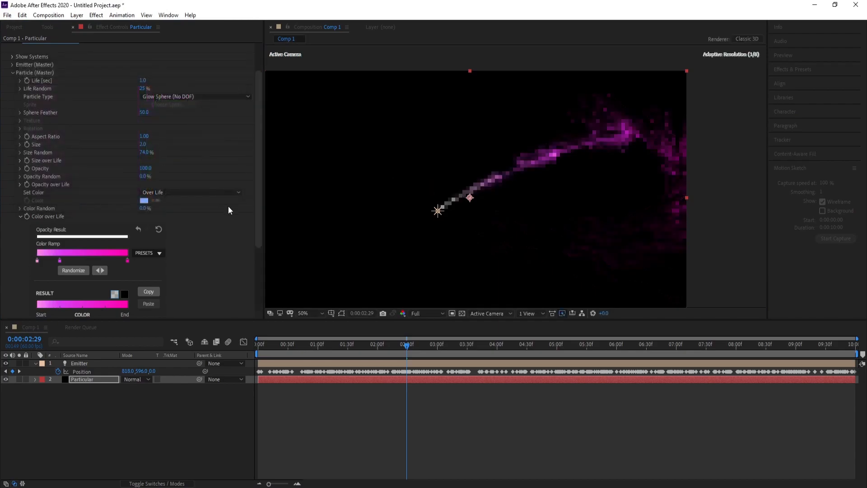
Move to 0:00:03:24 and set the Aux System's particle life to 1 second
key(comma)
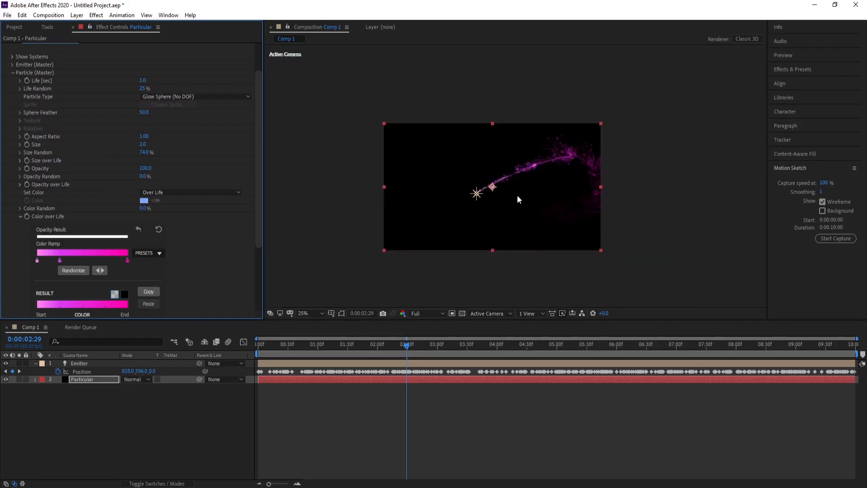
scroll(537, 183, up, 2)
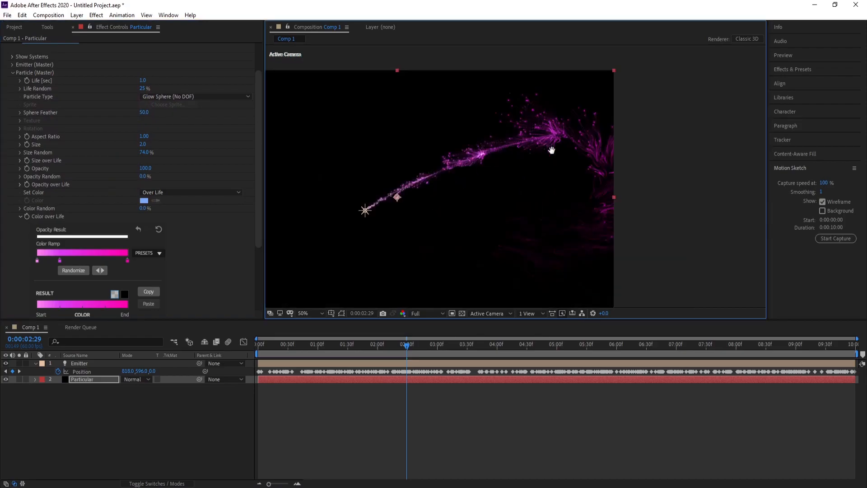
drag(552, 149, 539, 164)
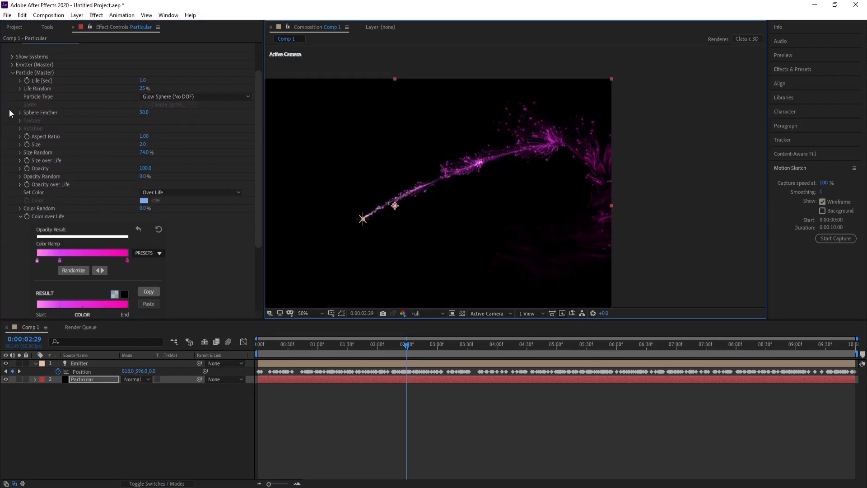
click(12, 74)
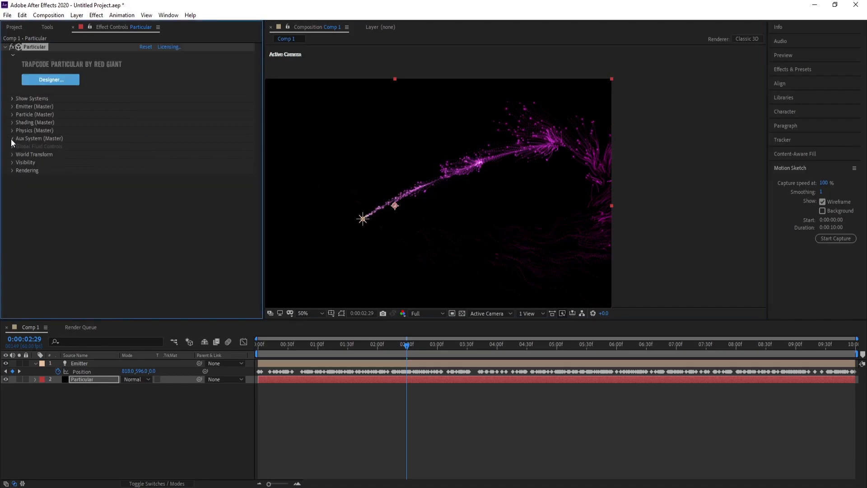
click(11, 139)
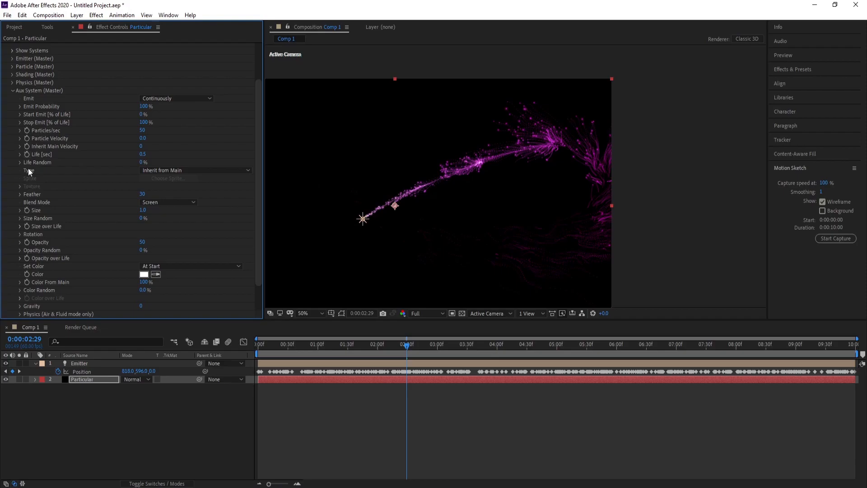
click(462, 348)
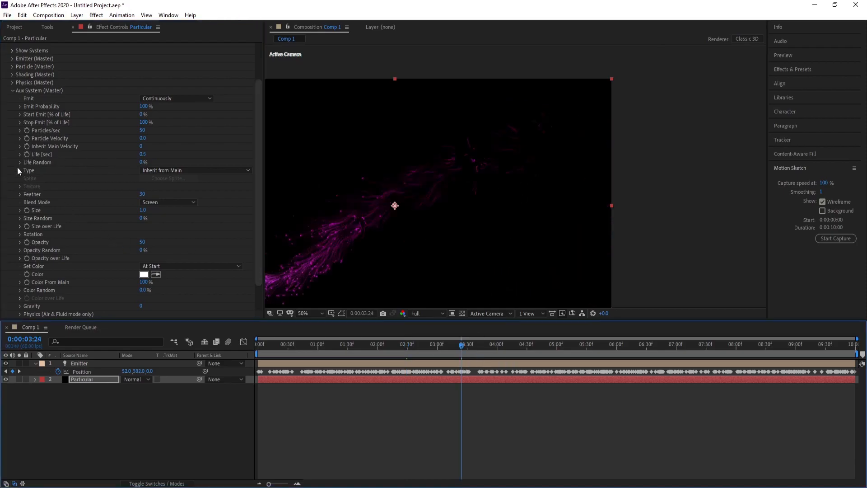
click(142, 154)
text(1)
key(Return)
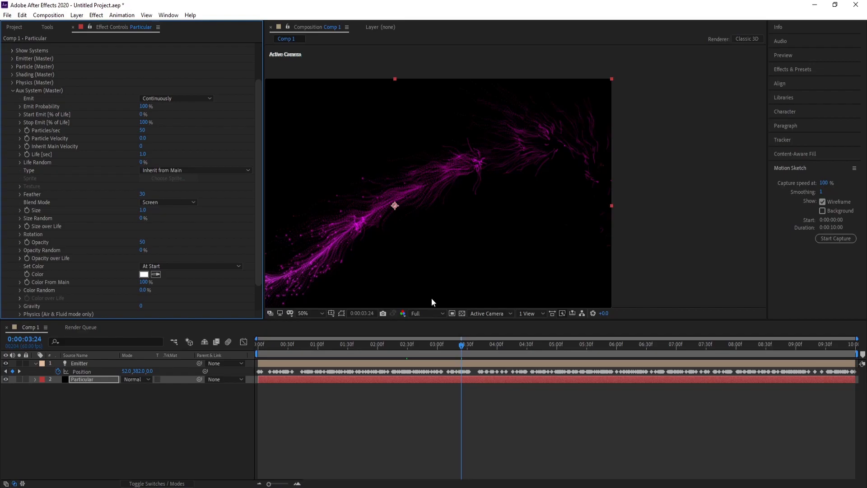
Set Affect Size to 30 in the Turbulence Field of Particular's Air physics
scroll(336, 218, up, 5)
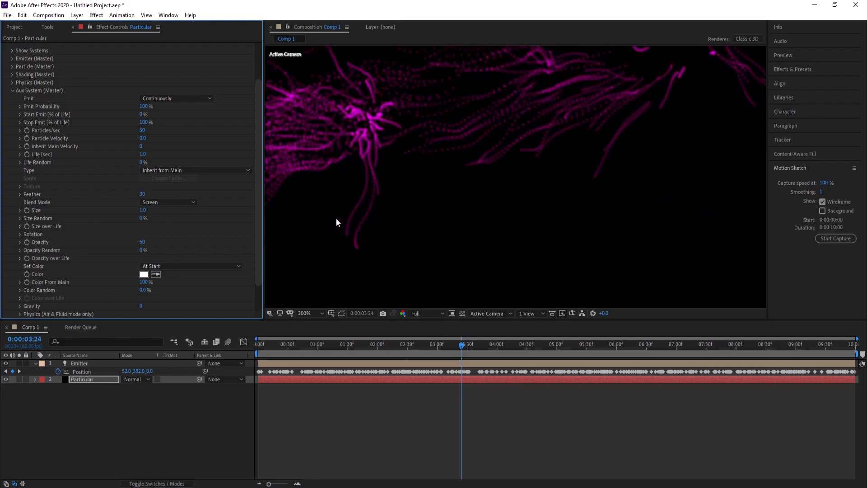
drag(422, 199, 650, 148)
click(12, 91)
click(11, 132)
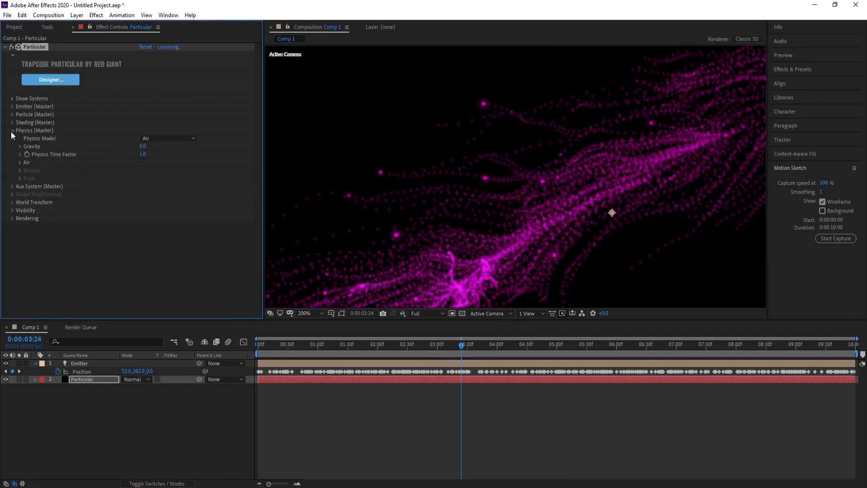
click(19, 164)
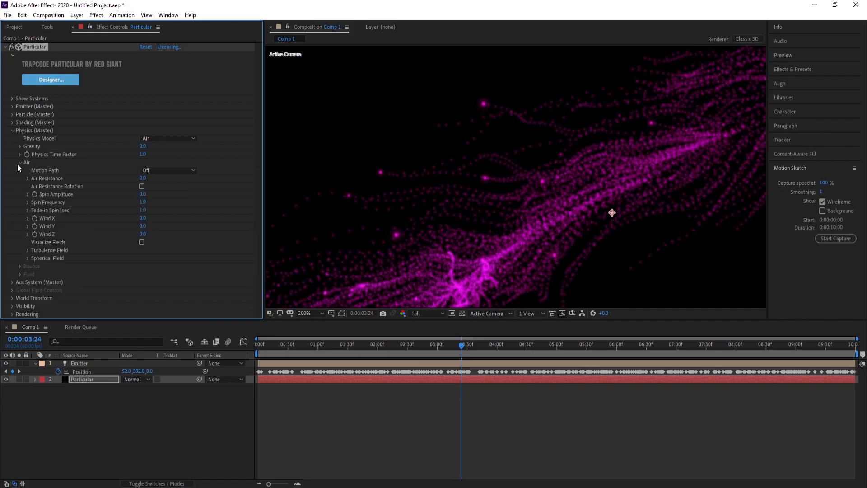
click(28, 249)
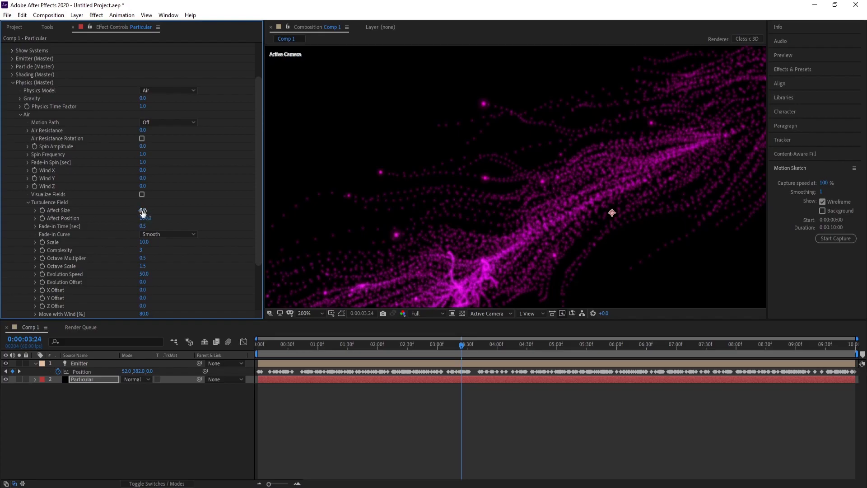
drag(146, 210, 155, 217)
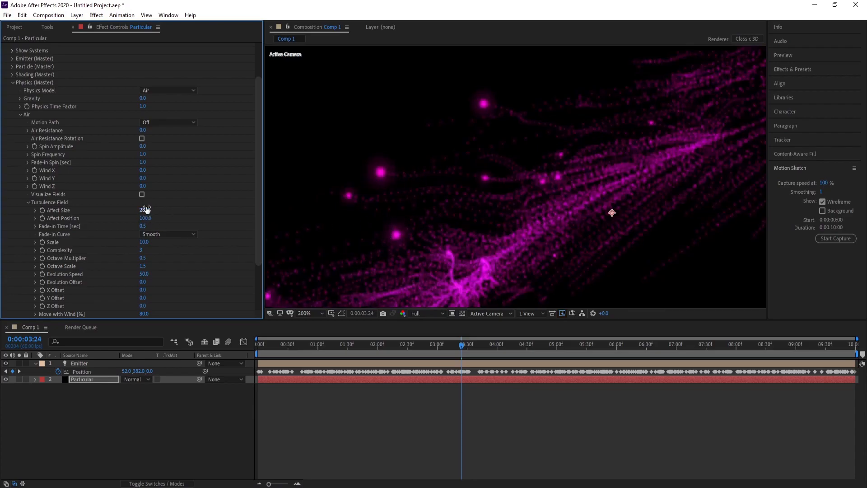
scroll(578, 217, down, 4)
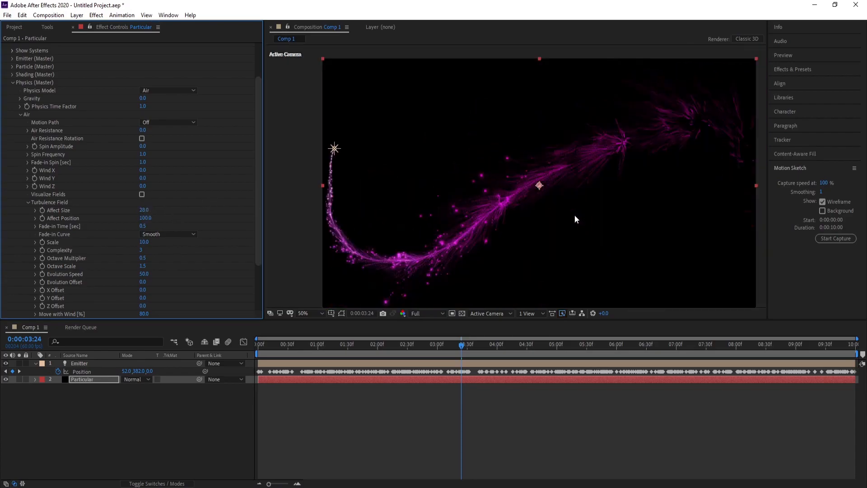
click(145, 210)
text(30)
key(Return)
click(12, 83)
Collapse the Emitter light's properties and apply the Stylize Glow effect to the Particular layer
drag(524, 196, 482, 197)
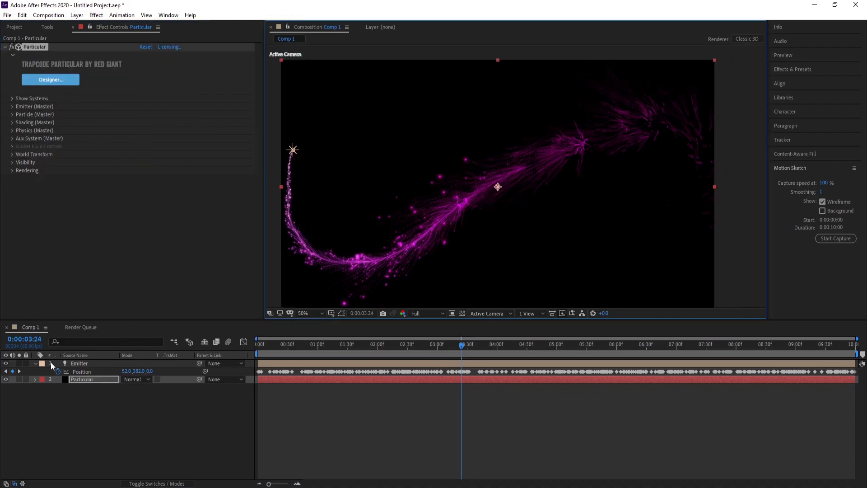
click(36, 363)
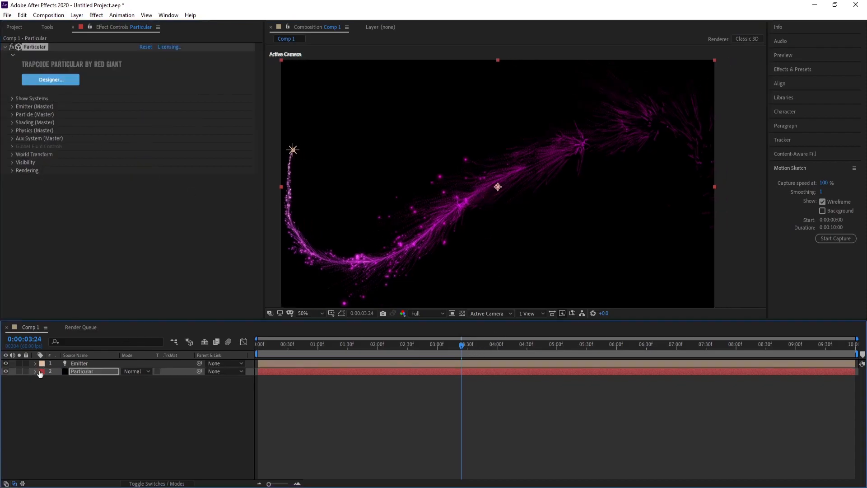
click(76, 371)
click(100, 17)
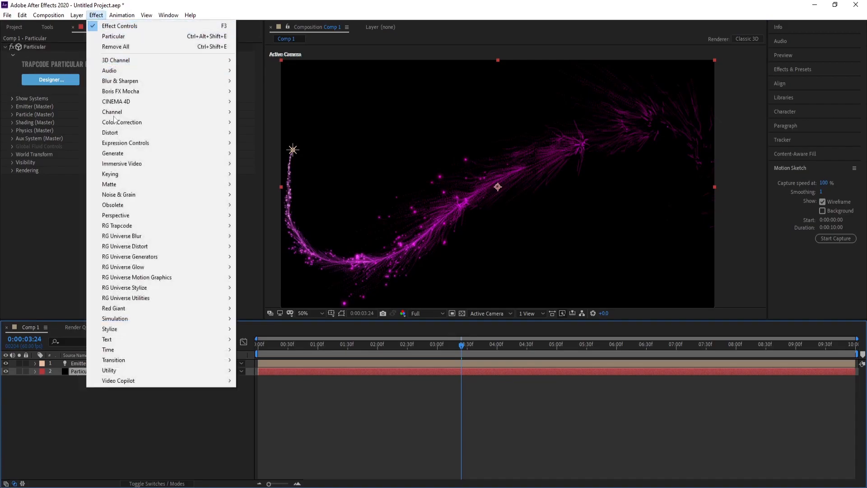
mouse_move(150, 331)
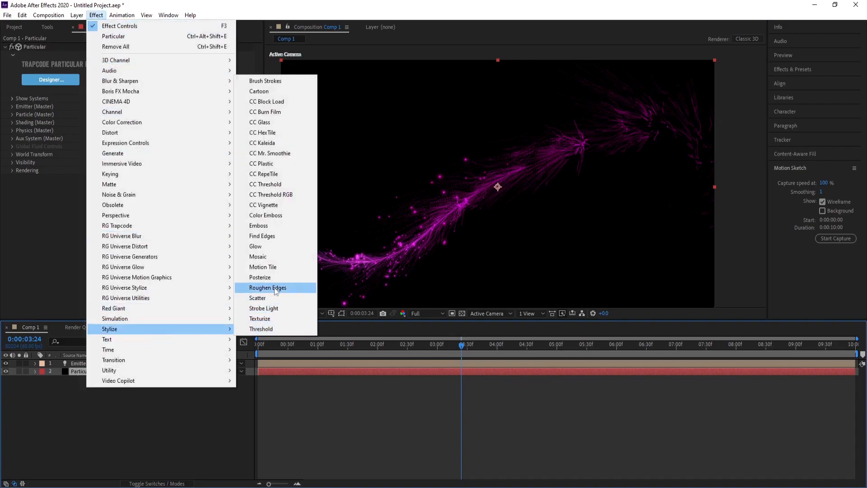
click(275, 250)
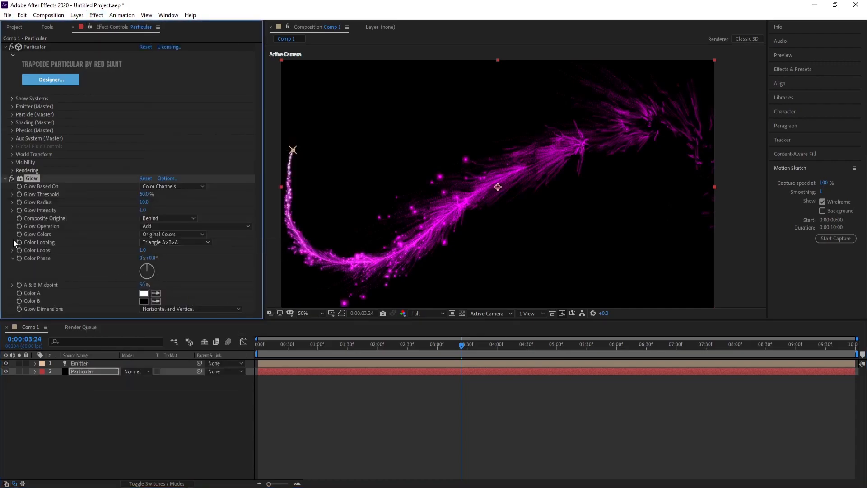
Set the Glow Radius to 50 and collapse the Glow effect's settings
drag(143, 204, 157, 202)
click(145, 202)
text(50)
key(Return)
click(5, 179)
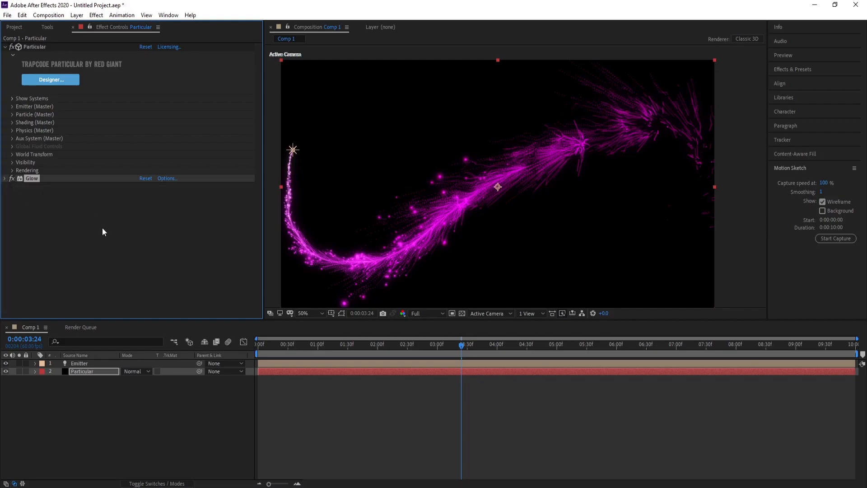
Create a new black solid named Particular 2 and place it below the Particular layer
click(90, 371)
click(98, 406)
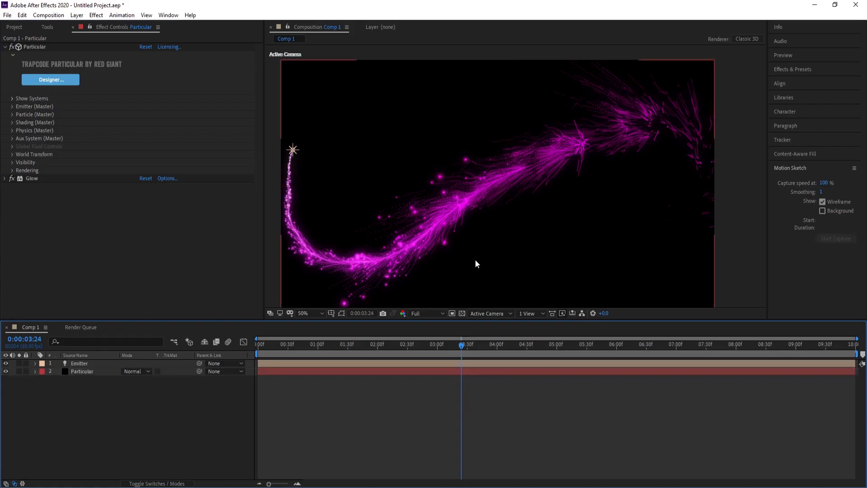
click(76, 15)
mouse_move(113, 25)
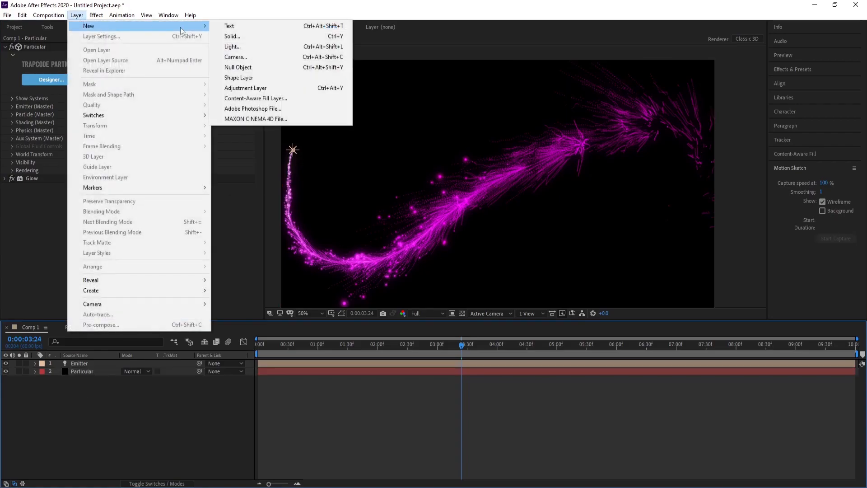
click(274, 32)
text(Particular)
key(Return)
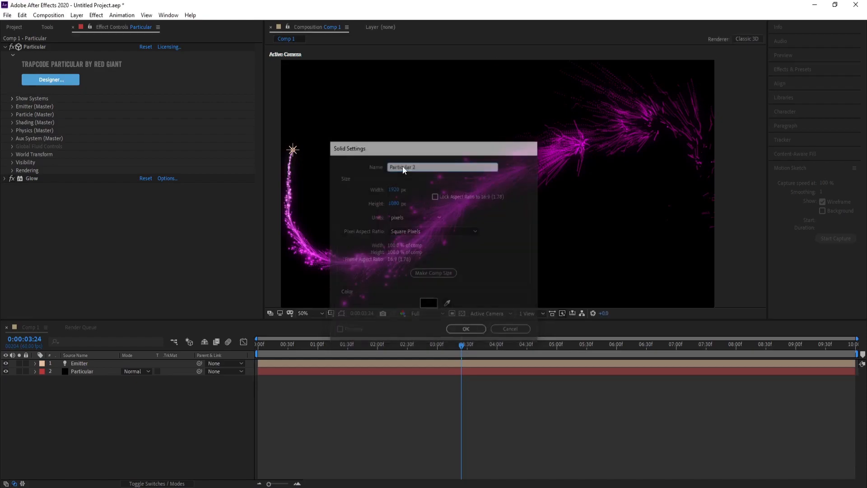
drag(91, 365, 87, 383)
Apply the RG Trapcode Particular effect to the Particular 2 layer and move the current time to 0:00:03:45
click(96, 15)
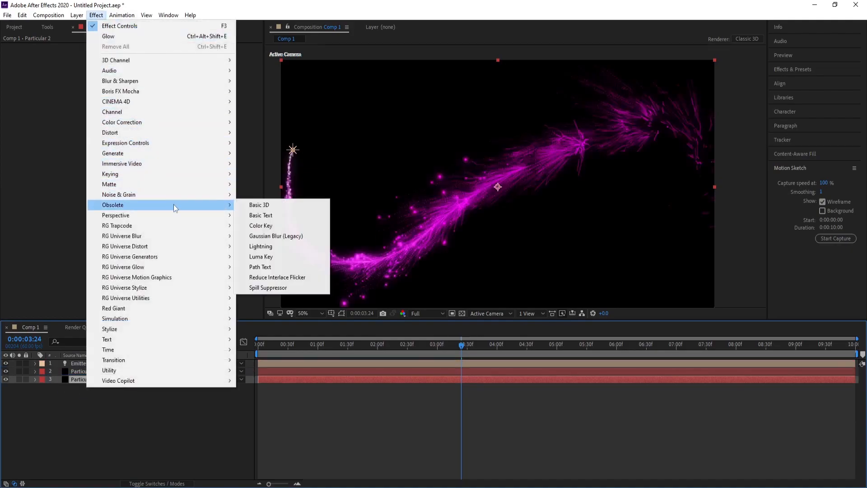
mouse_move(176, 227)
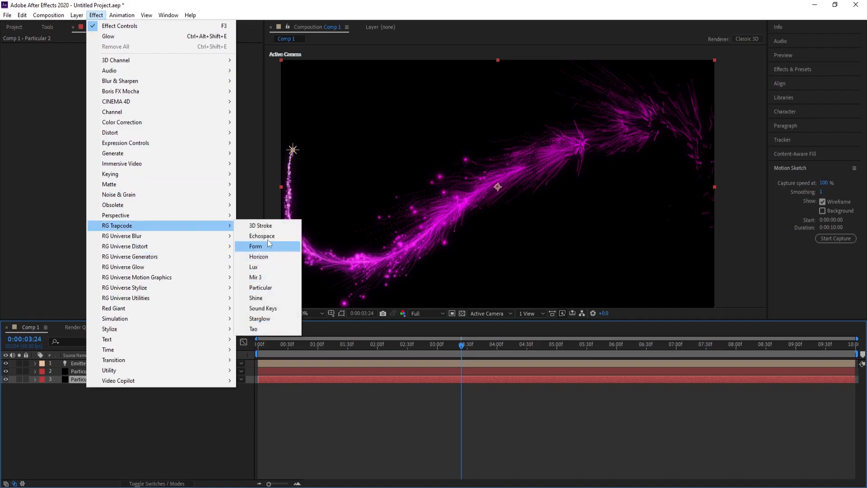
click(269, 290)
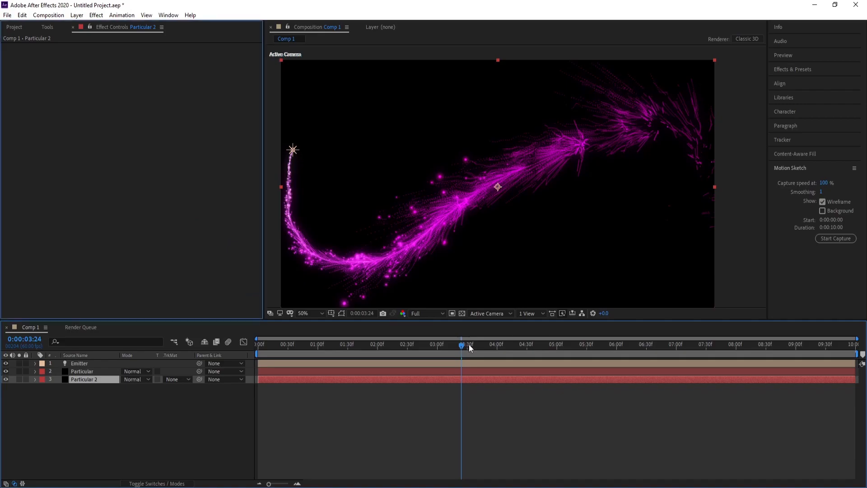
drag(473, 346, 482, 344)
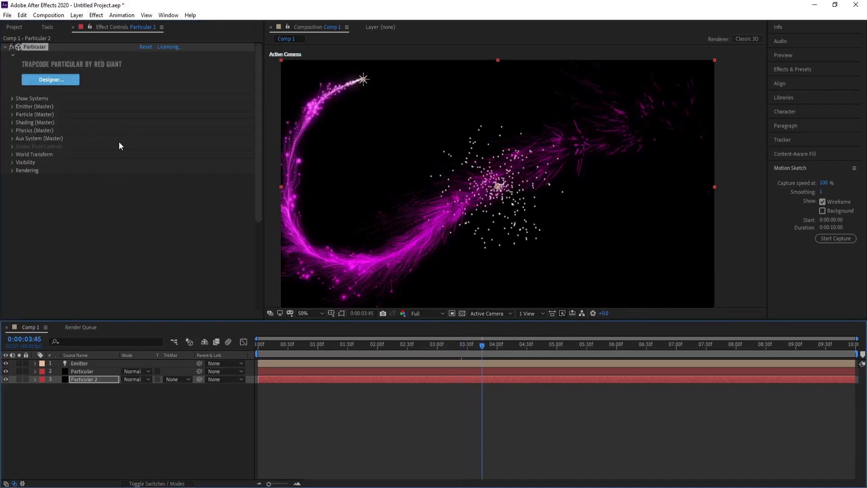
Change the Emitter Type of the Particular 2 layer's particles to Box
click(11, 105)
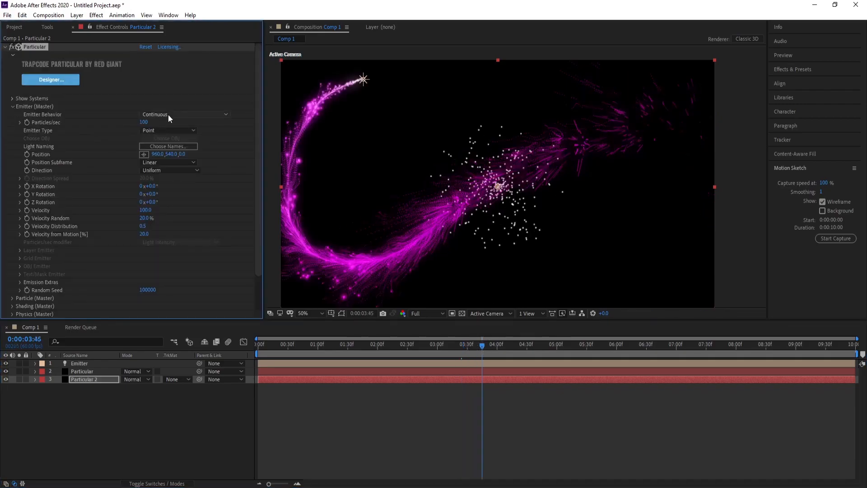
click(170, 130)
click(177, 154)
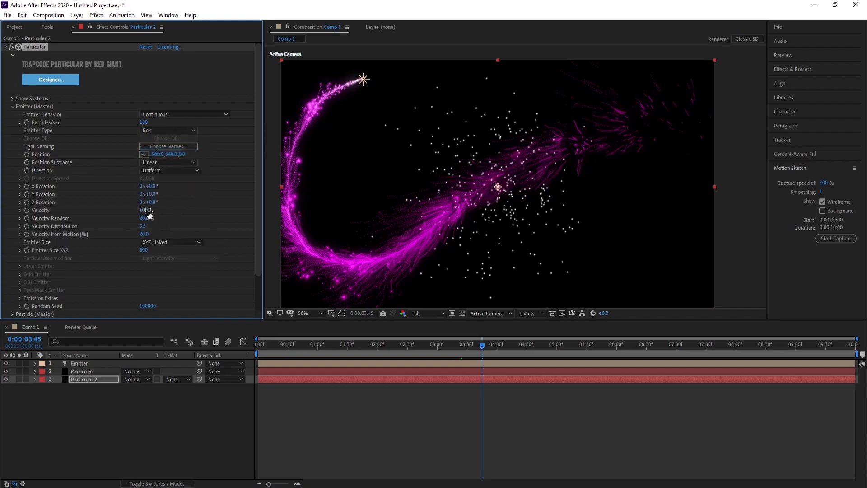
Set the emitter's Velocity, Velocity Random, Velocity Distribution and Velocity from Motion all to 0
click(147, 210)
click(143, 218)
text(0)
key(Return)
click(143, 227)
text(0)
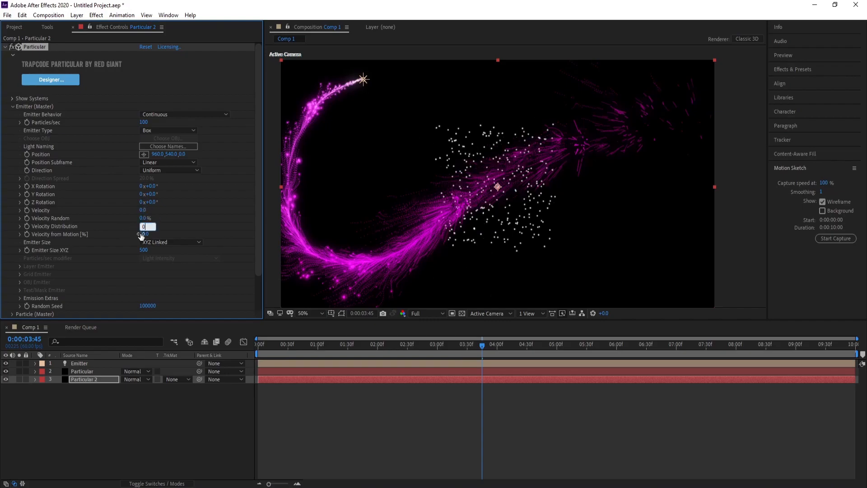
click(142, 234)
text(0)
Switch Emitter Size to XYZ Individual, with Emitter Size X at 1920 and Emitter Size Y at 1080
click(164, 243)
click(157, 261)
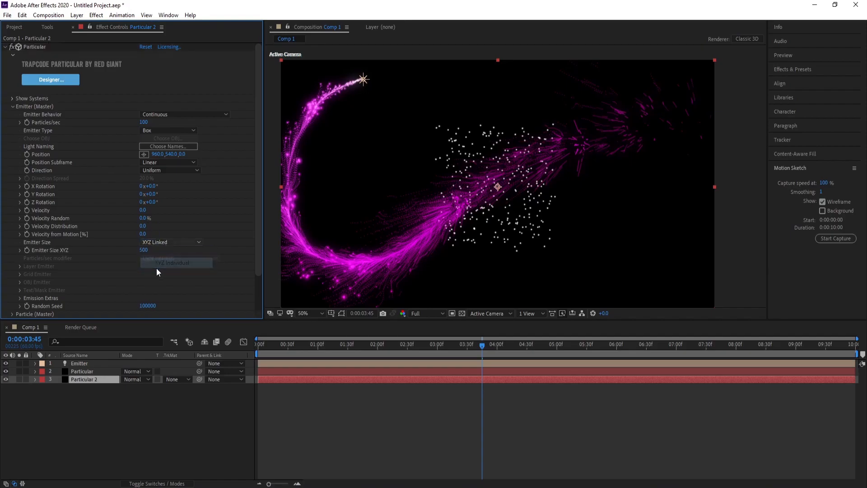
click(143, 250)
text(1)
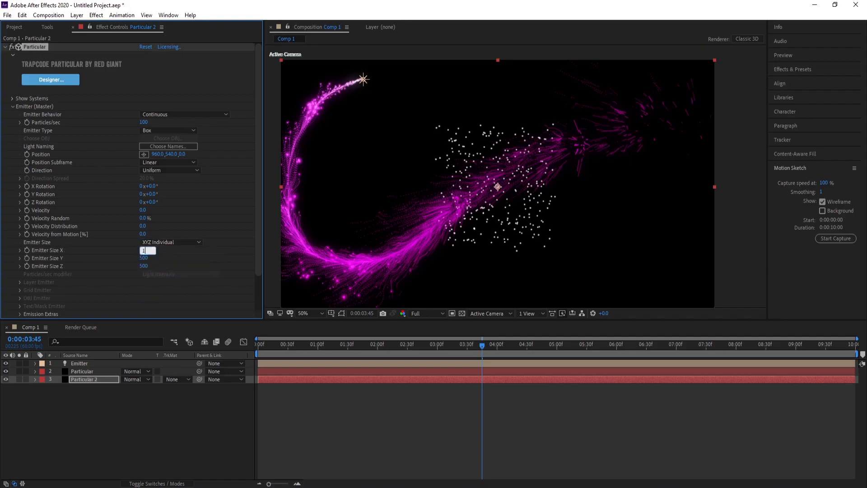
text(920)
click(144, 258)
text(1080)
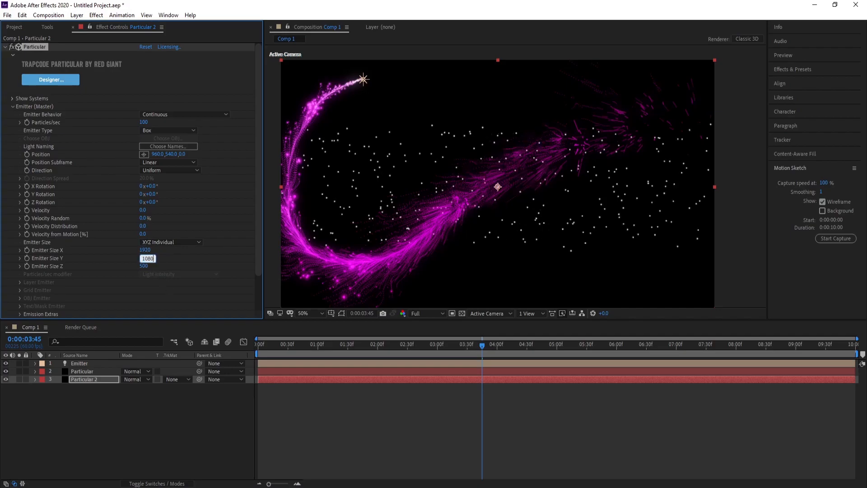
key(Return)
Set Particles/sec to 500 and collapse the Emitter settings
drag(144, 122, 153, 123)
click(148, 122)
text(500)
key(Return)
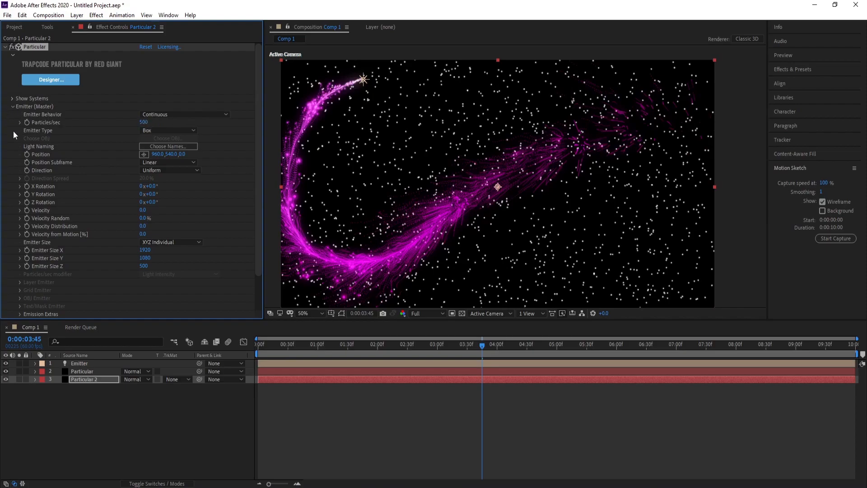
click(13, 107)
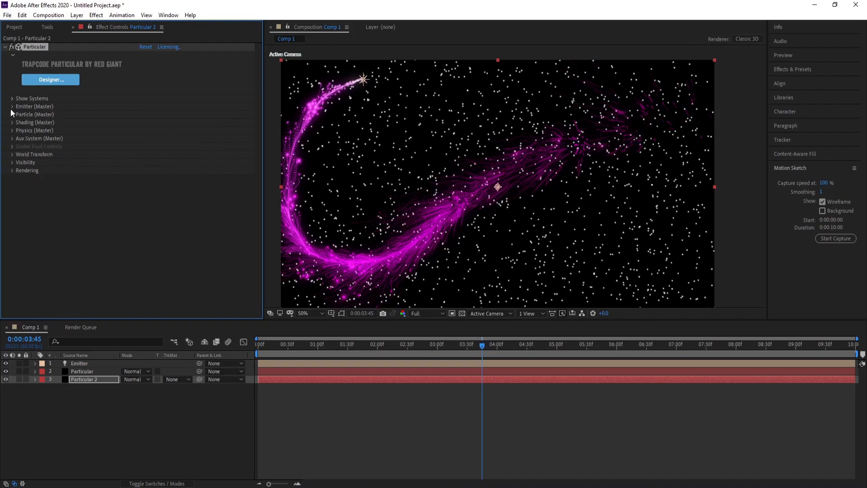
Set the particle Size to 2 in the Particle (Master) settings of Particular 2
click(11, 115)
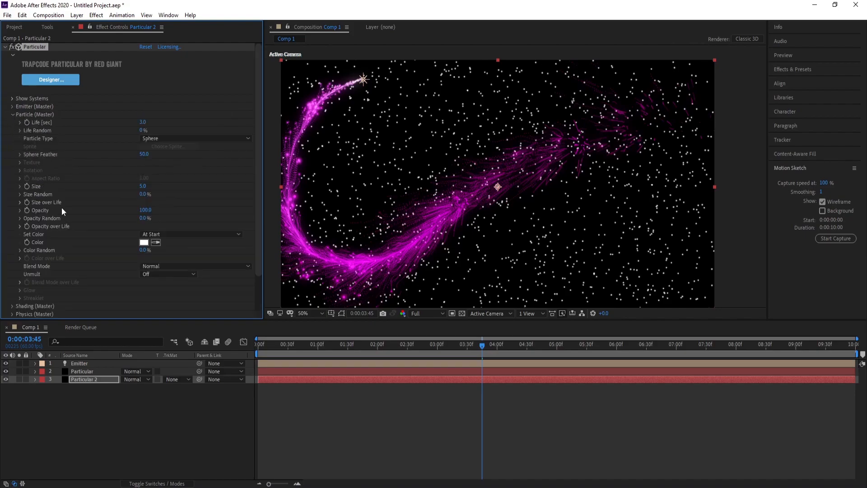
click(142, 186)
text(2)
key(Return)
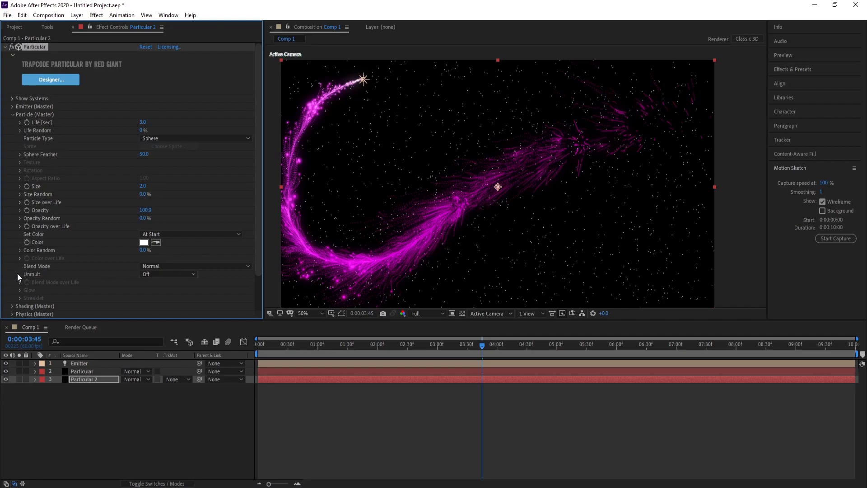
Set the particle color to Over Life and apply the white-cyan-blue preset to the Color over Life ramp
click(175, 234)
click(181, 255)
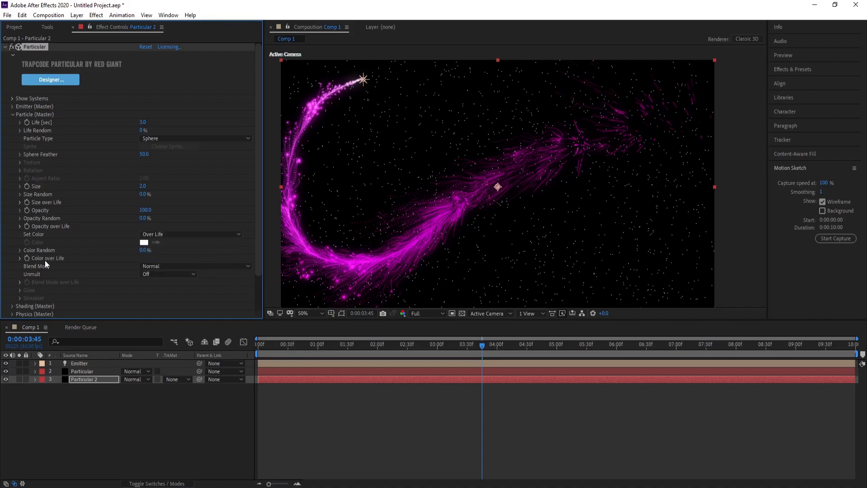
click(20, 258)
click(158, 252)
click(156, 283)
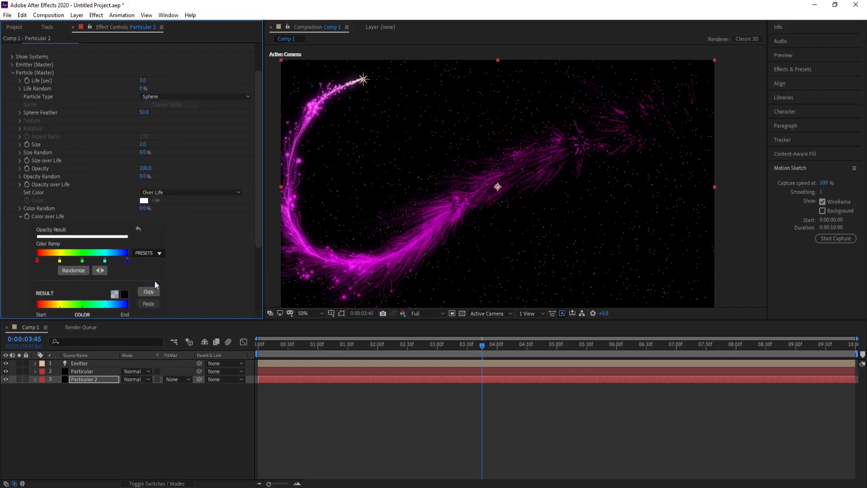
Change the end color stop of the Color over Life ramp from blue to magenta, E400FF
double_click(128, 261)
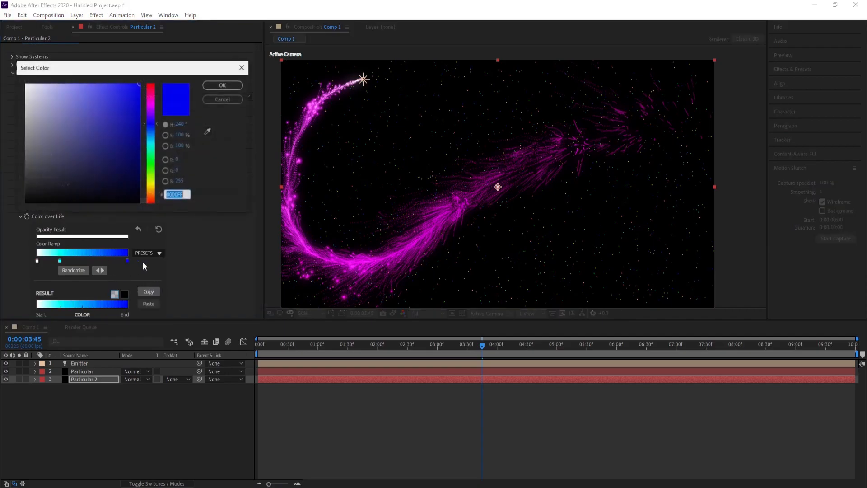
click(151, 109)
drag(151, 110, 152, 107)
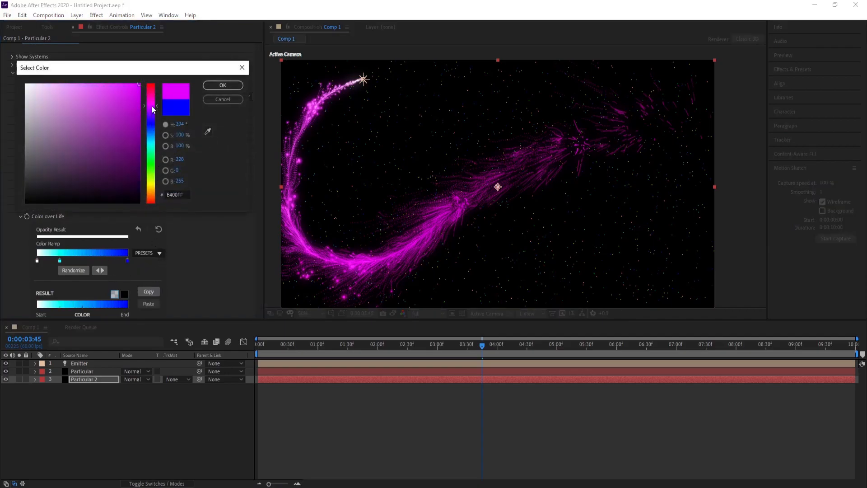
click(223, 85)
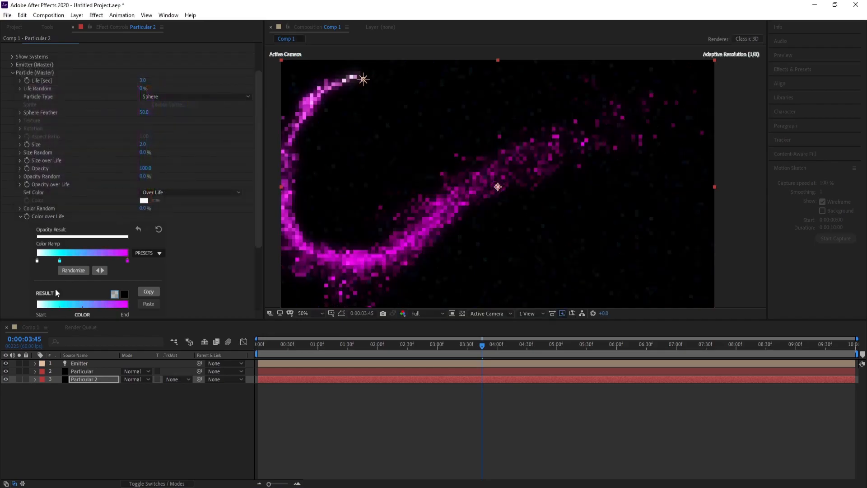
Change the cyan middle stop of the Color over Life ramp to a bright purple
double_click(60, 261)
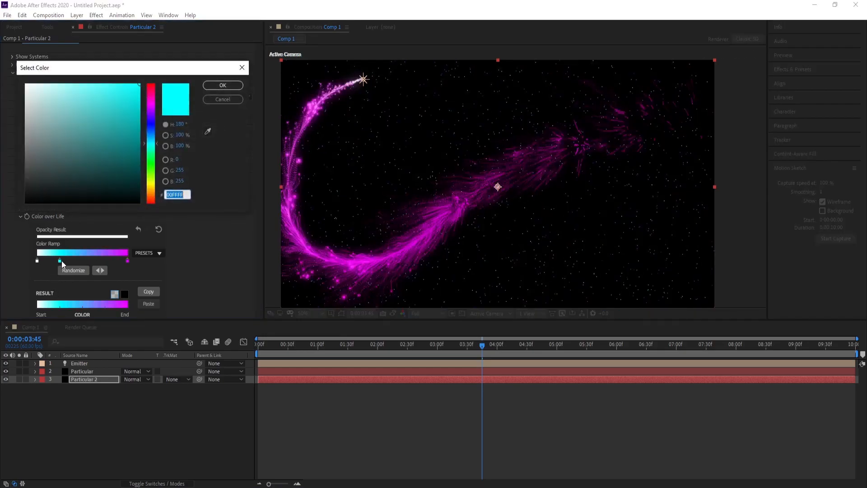
click(150, 113)
mouse_move(101, 92)
mouse_down()
mouse_move(82, 81)
mouse_move(86, 72)
mouse_move(116, 63)
mouse_up()
click(222, 85)
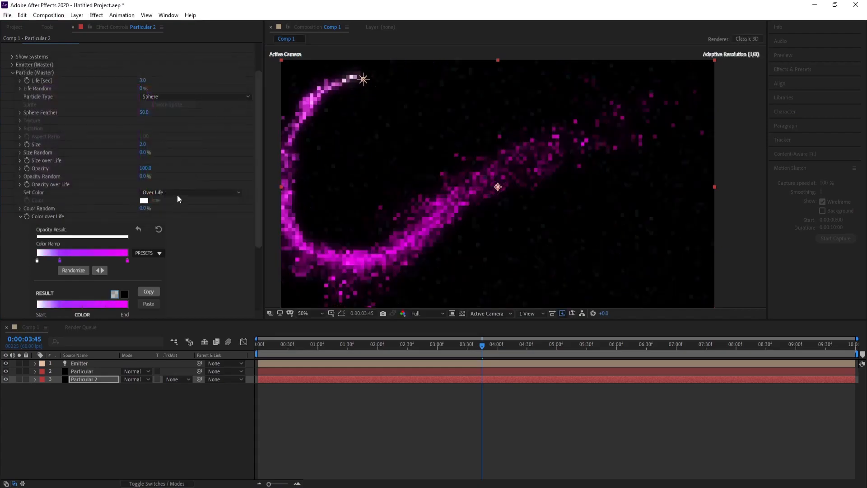
Change the white start stop of the Color over Life ramp to light purple CC8FFF and collapse the Particle settings
double_click(37, 261)
click(151, 114)
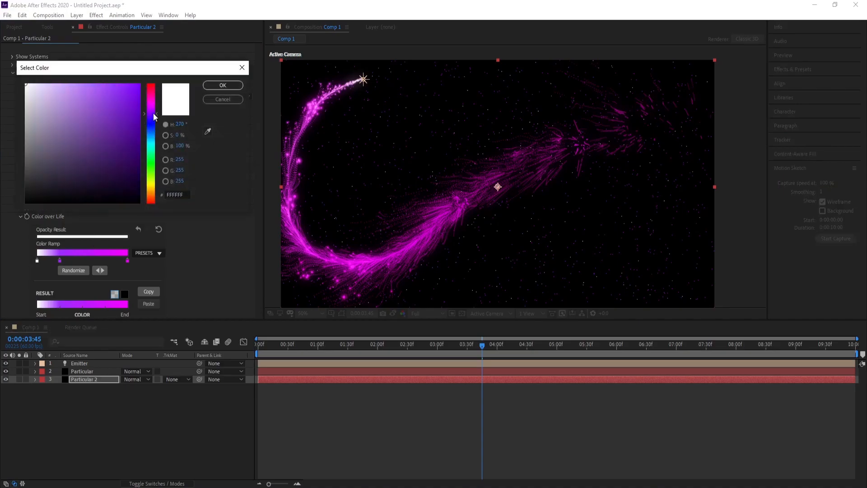
mouse_move(68, 92)
mouse_down()
mouse_move(72, 78)
mouse_move(75, 84)
mouse_up()
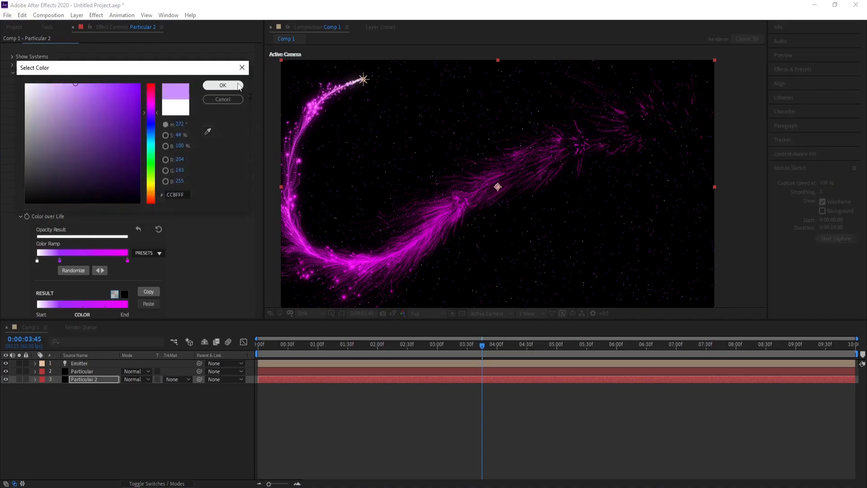
click(222, 85)
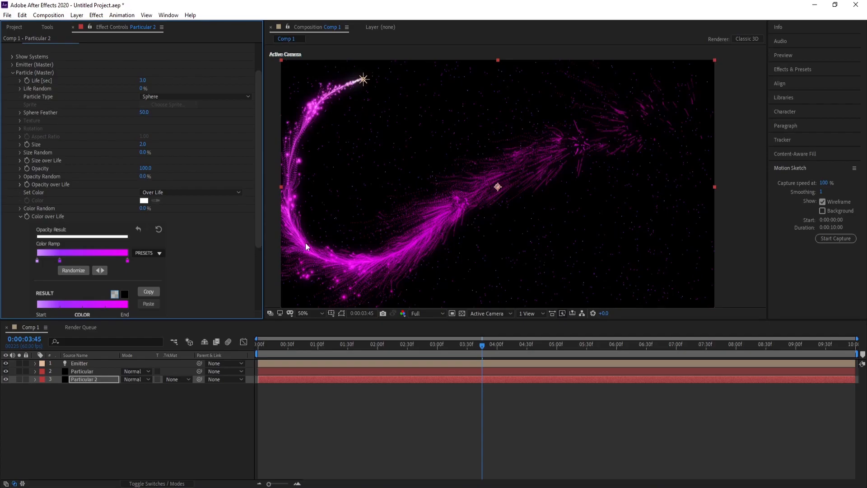
click(11, 72)
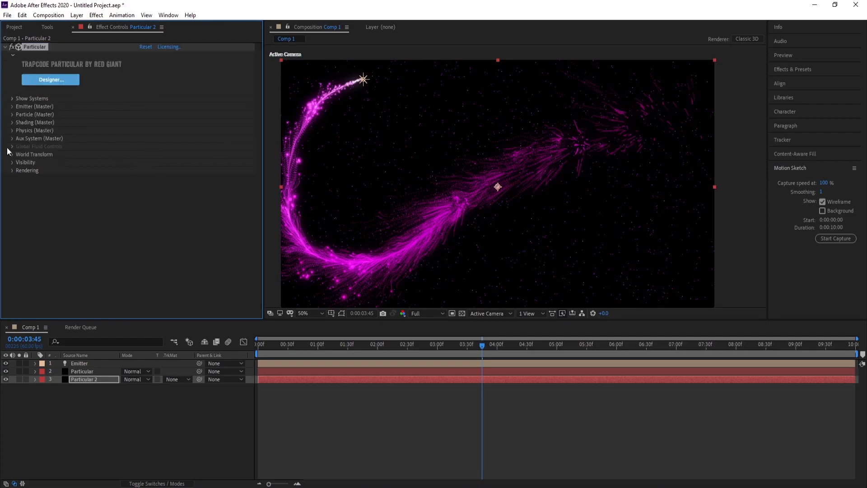
Adjust Affect Size in the Turbulence Field of Particular 2's Air physics and collapse the Physics settings
click(11, 131)
click(19, 163)
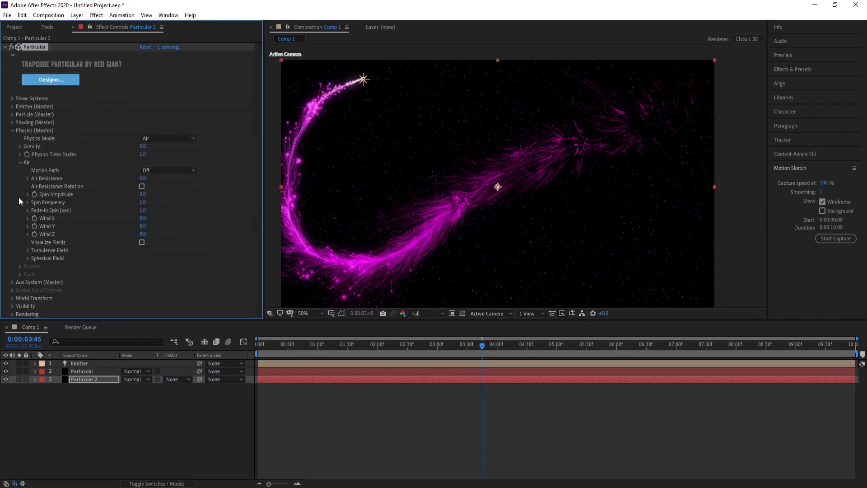
click(27, 251)
scroll(134, 275, down, 2)
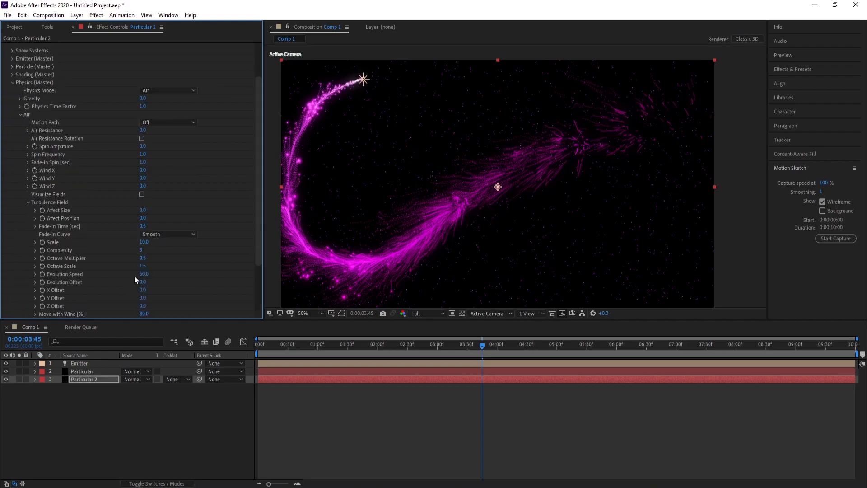
drag(143, 210, 145, 219)
click(143, 211)
key(Return)
click(12, 84)
Apply the Stylize Glow effect to the Particular 2 layer
click(73, 379)
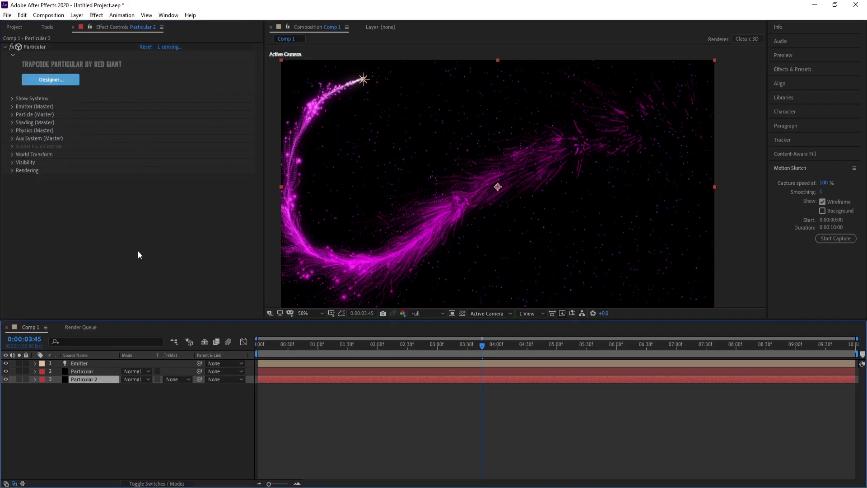
click(97, 15)
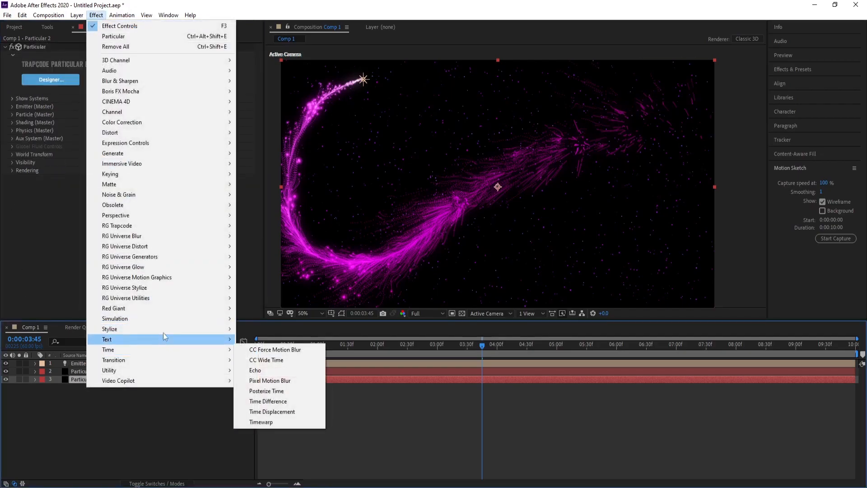
mouse_move(175, 331)
click(285, 246)
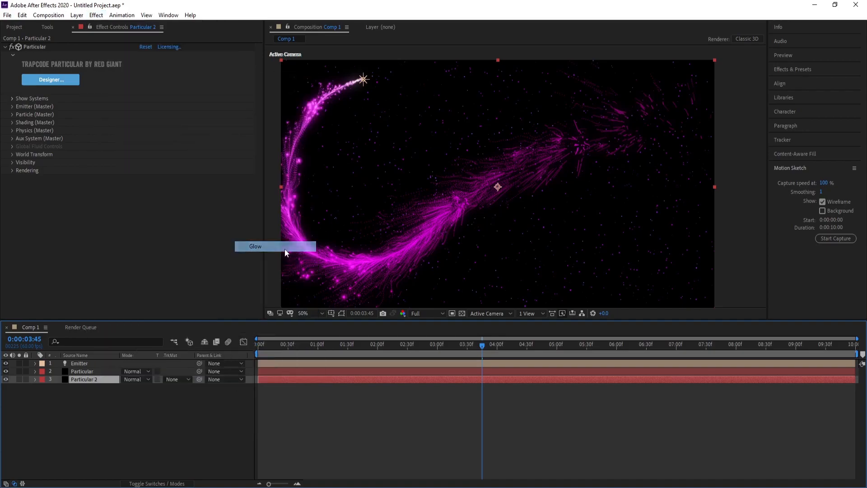
click(10, 186)
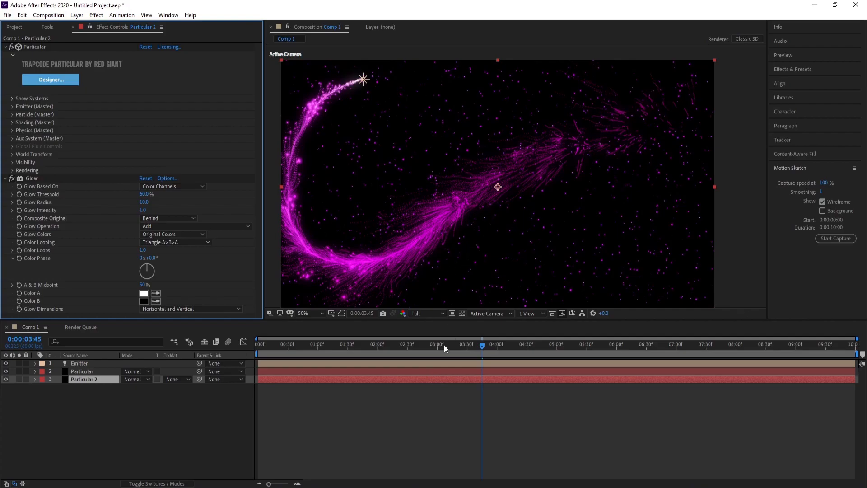
Create a new black solid named BG and place it beneath all other layers
click(94, 434)
click(77, 15)
mouse_move(86, 27)
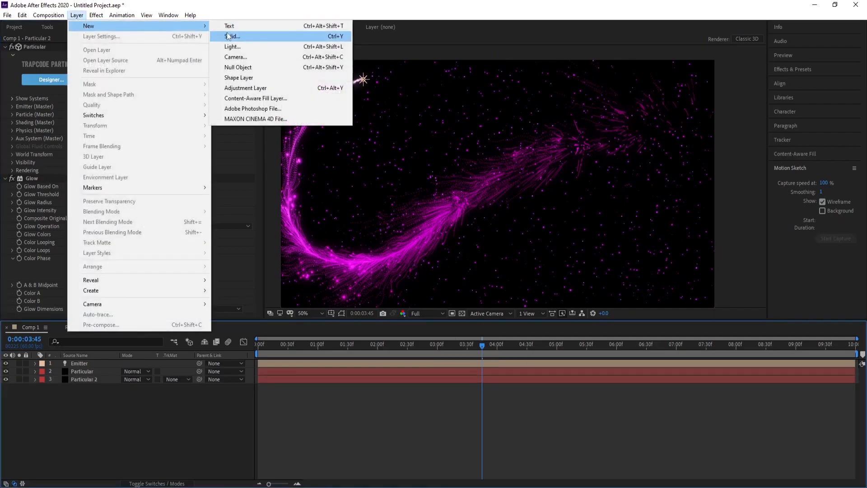
click(229, 37)
text(BG)
key(Return)
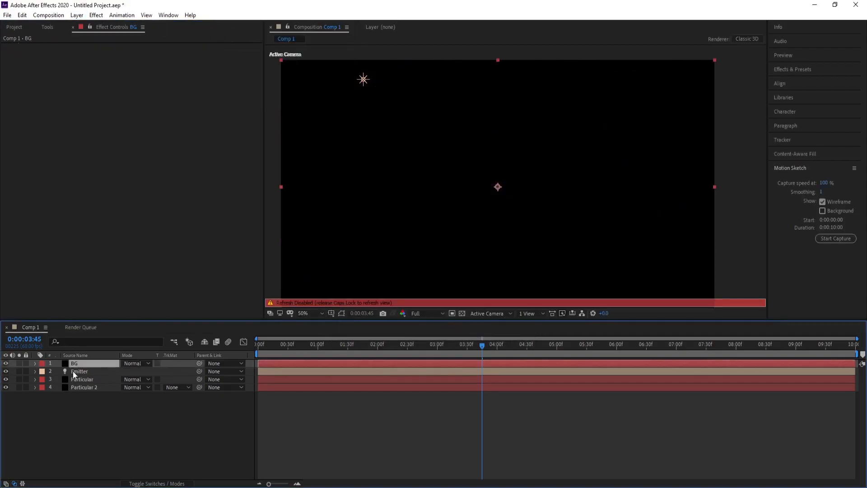
key(Caps_Lock)
drag(83, 362, 83, 395)
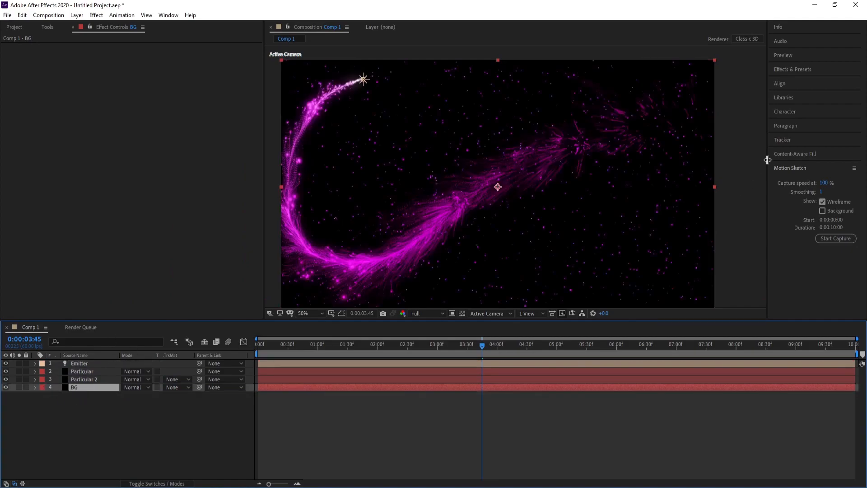
Find the Gradient Ramp effect by searching for "ramp" and apply it to the BG layer
click(808, 69)
drag(819, 99, 103, 387)
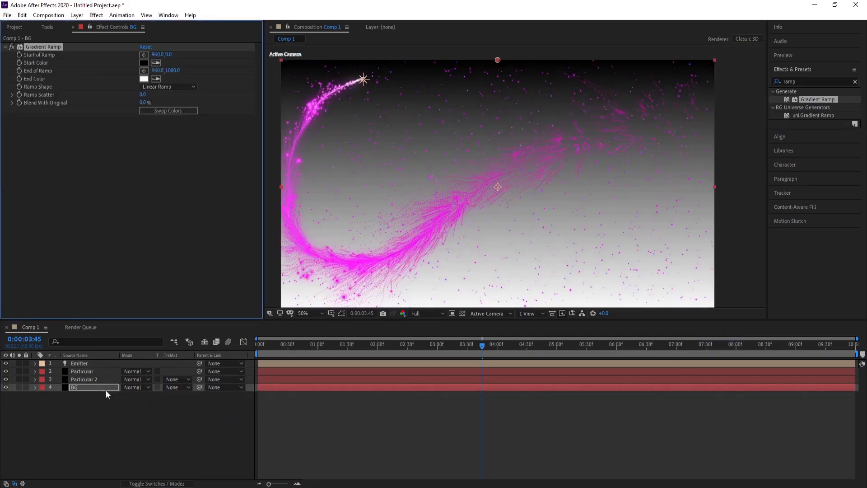
Change the BG layer's Gradient Ramp to a Radial Ramp and move Start of Ramp to the composition's centre at 960, 540
click(155, 87)
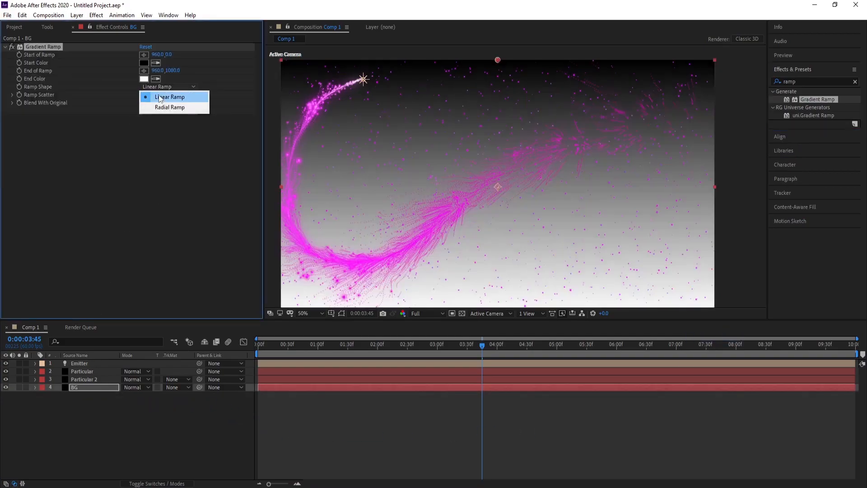
click(164, 108)
drag(497, 60, 498, 187)
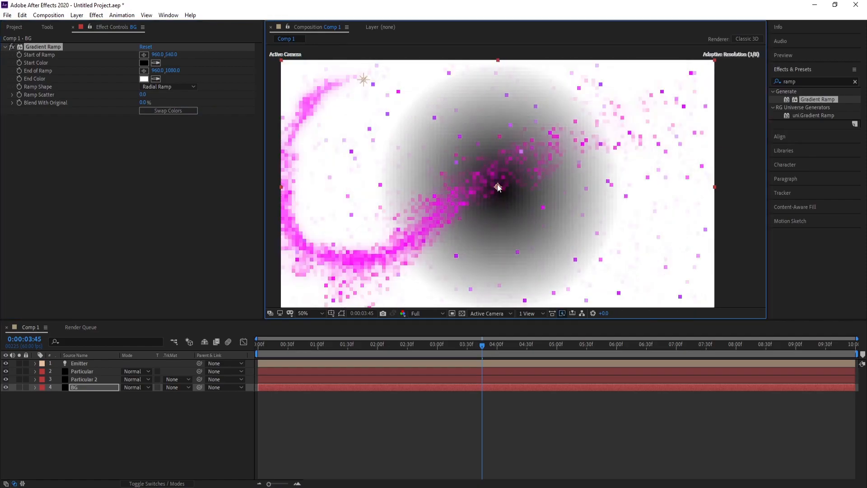
Set the Gradient Ramp's End Color to a very dark, nearly black navy blue
click(143, 79)
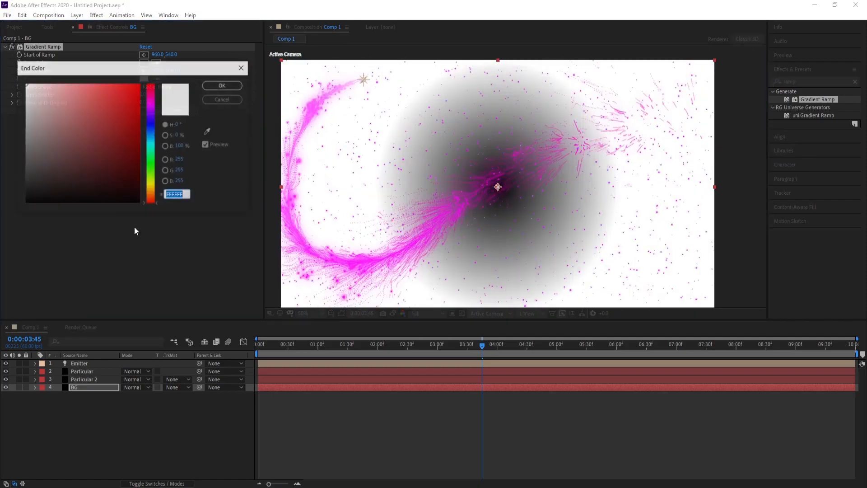
click(148, 184)
click(150, 120)
drag(139, 172, 141, 193)
click(230, 88)
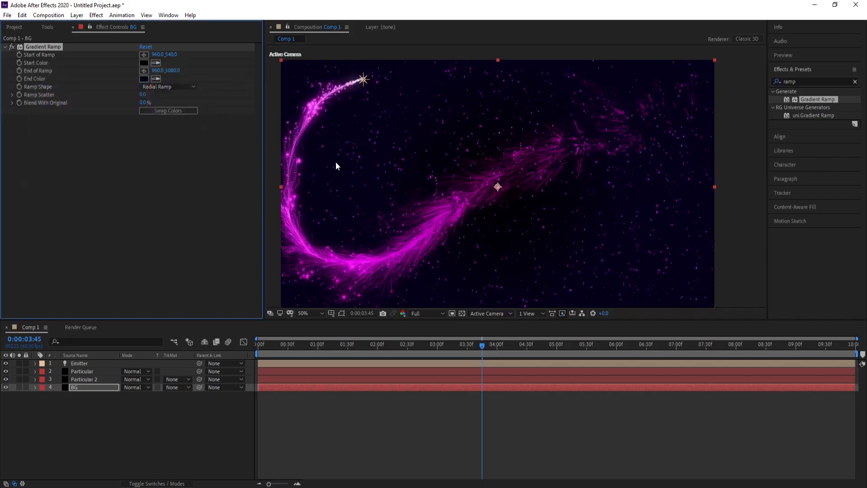
Set the Gradient Ramp's Start Color to the dark blue 030036
click(143, 63)
click(153, 176)
drag(153, 176, 153, 122)
click(134, 168)
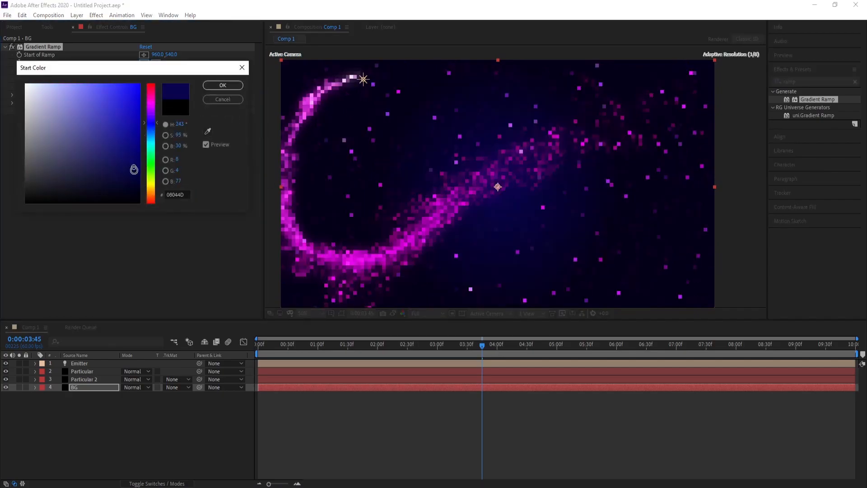
click(140, 177)
click(223, 85)
Widen the composition viewing area and brighten the Gradient Ramp's Start Color to a somewhat lighter saturated dark blue
drag(264, 141, 196, 142)
click(109, 63)
click(138, 161)
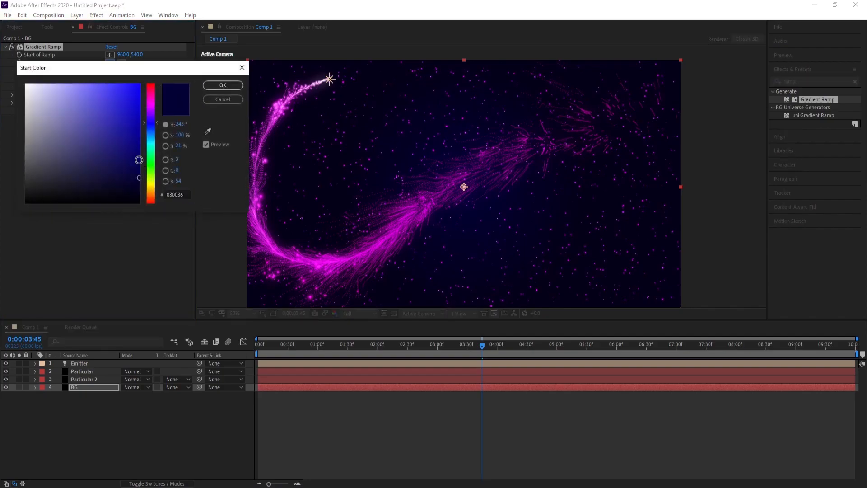
click(212, 88)
drag(300, 349, 205, 365)
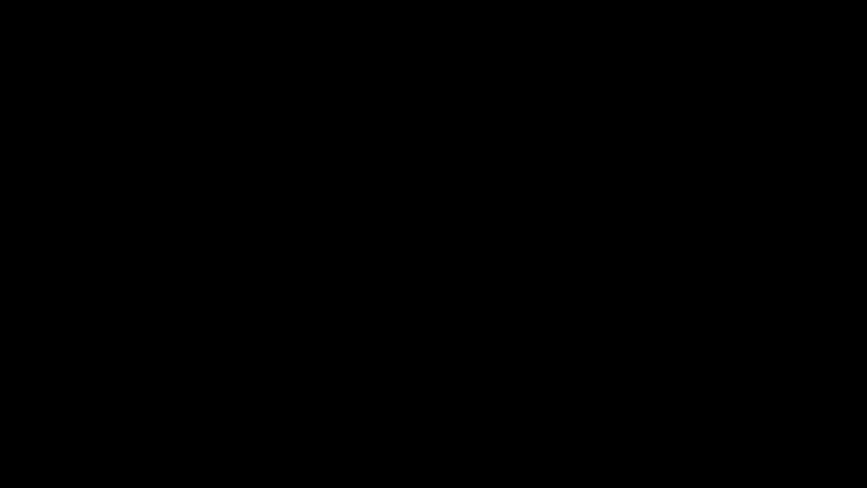